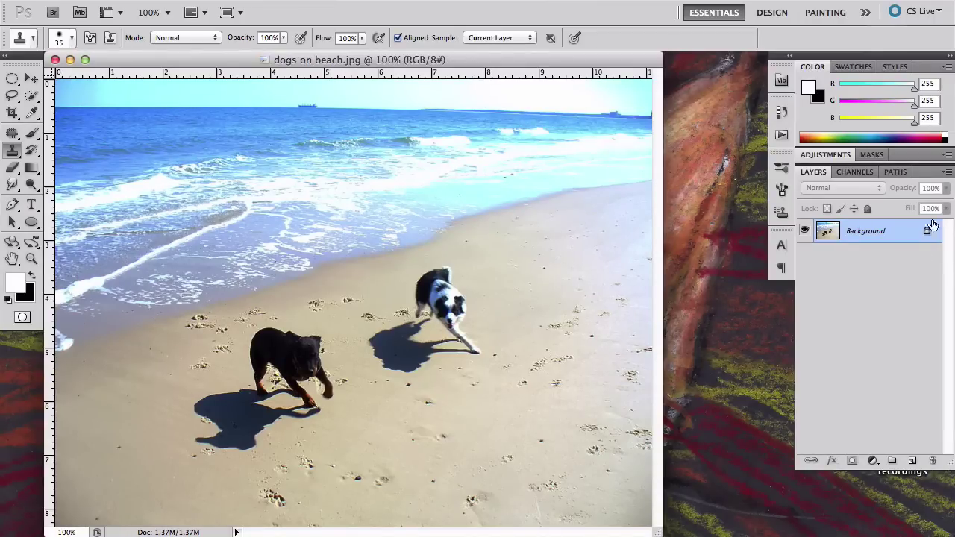
Duplicate the Background layer and try removing a paw print above the black dog with a size 40 Spot Healing Brush
left_click_drag(883, 231, 915, 457)
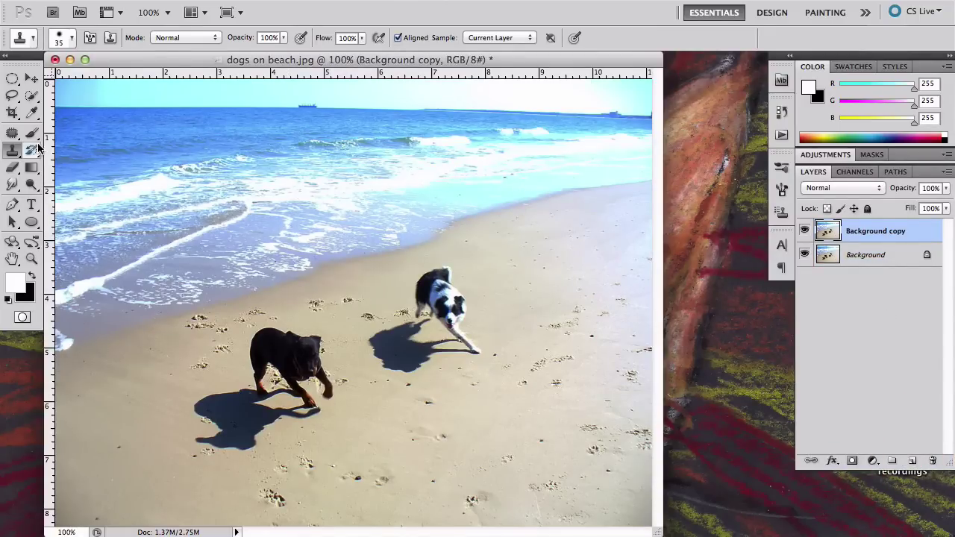
key("super+equal")
key("super+equal")
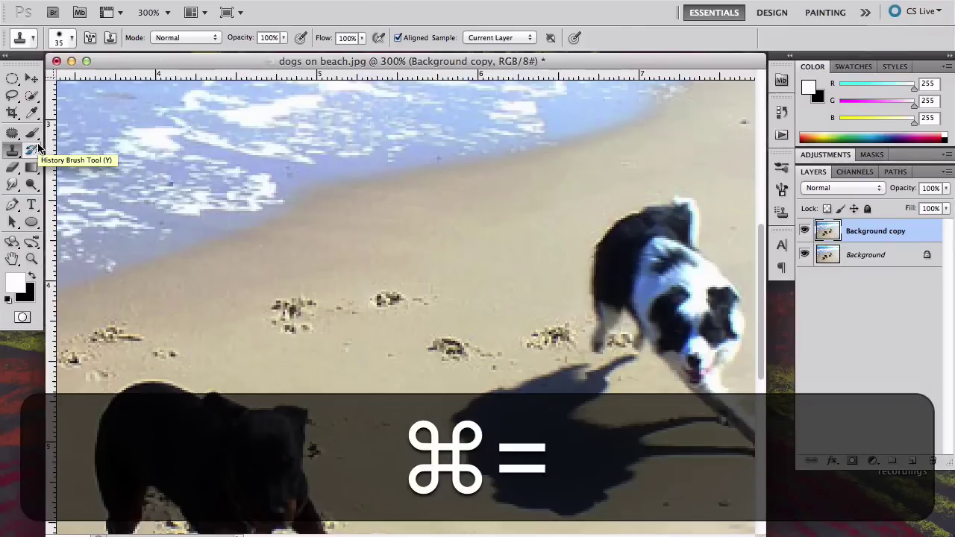
key("super+minus")
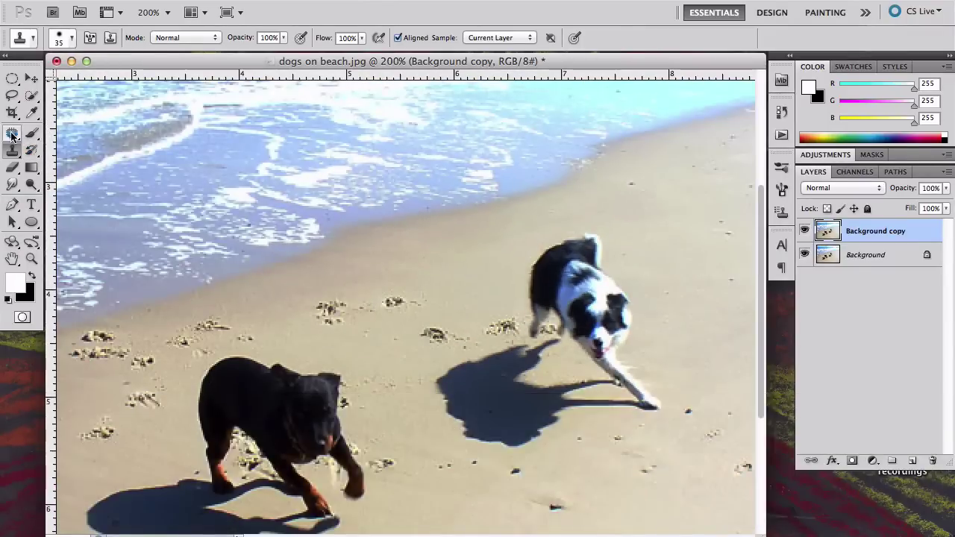
left_click(28, 132)
left_click(85, 130)
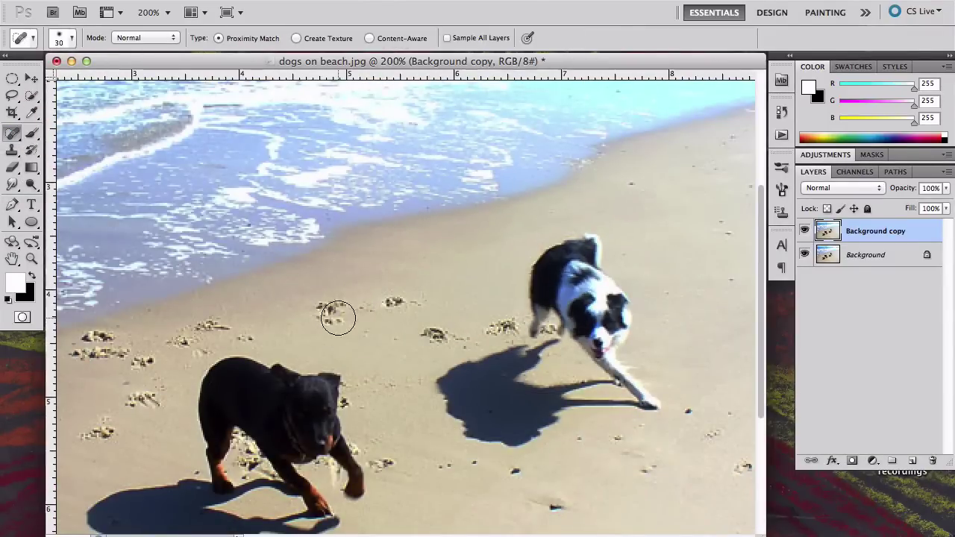
key("bracketright")
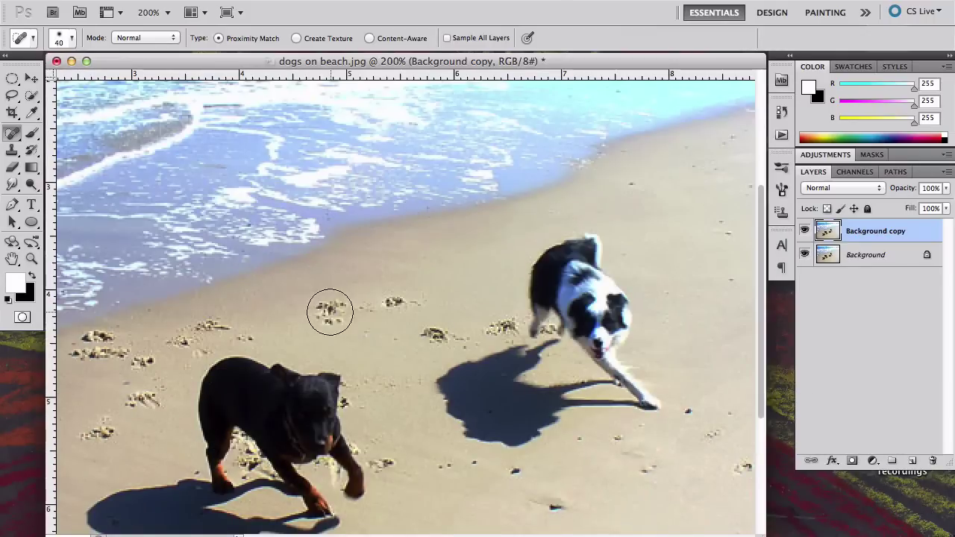
left_click(330, 312)
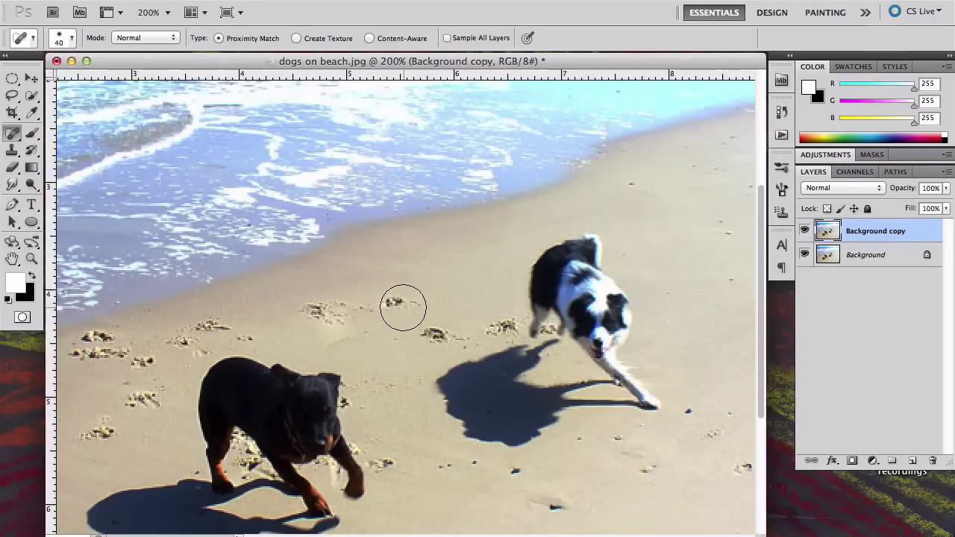
key("super+z")
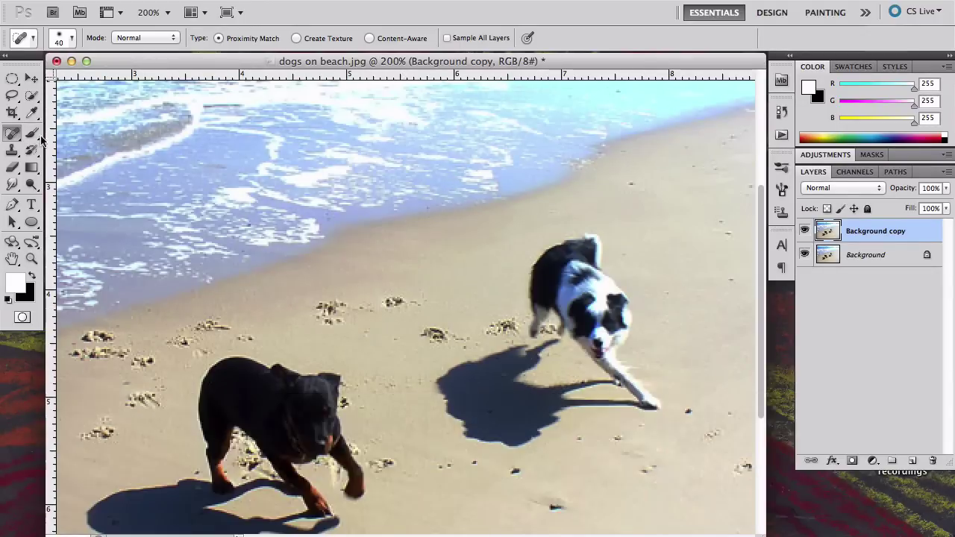
Remove the two paw prints above and between the dogs using the Healing Brush at size 20, sampling clean sand nearby
left_click(11, 137)
left_click(85, 143)
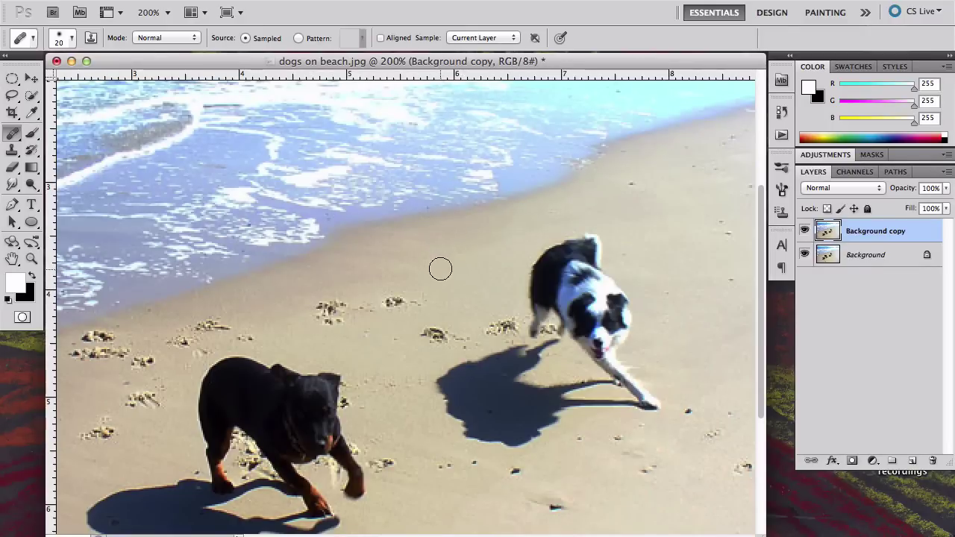
key("alt")
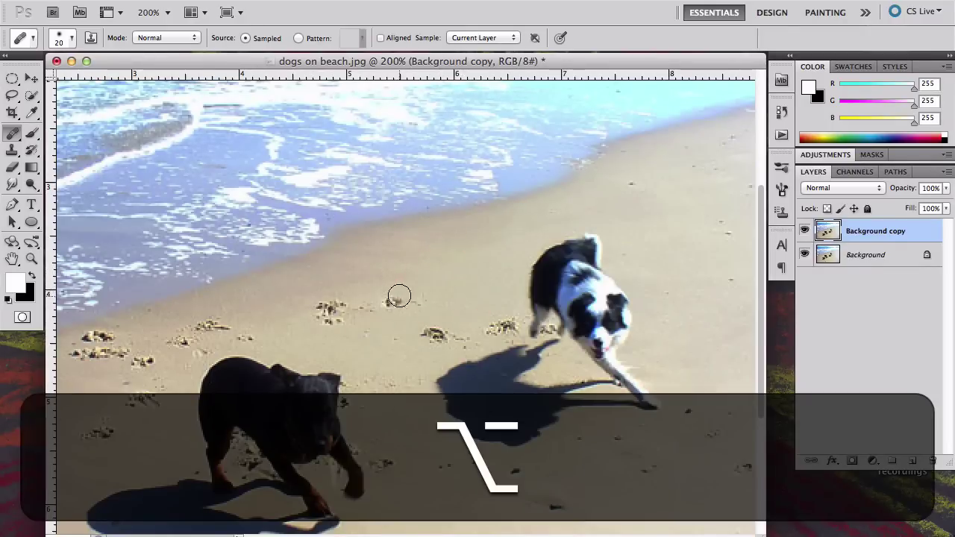
mouse_move(396, 298)
left_mouse_down()
mouse_move(384, 301)
mouse_move(415, 298)
left_mouse_up()
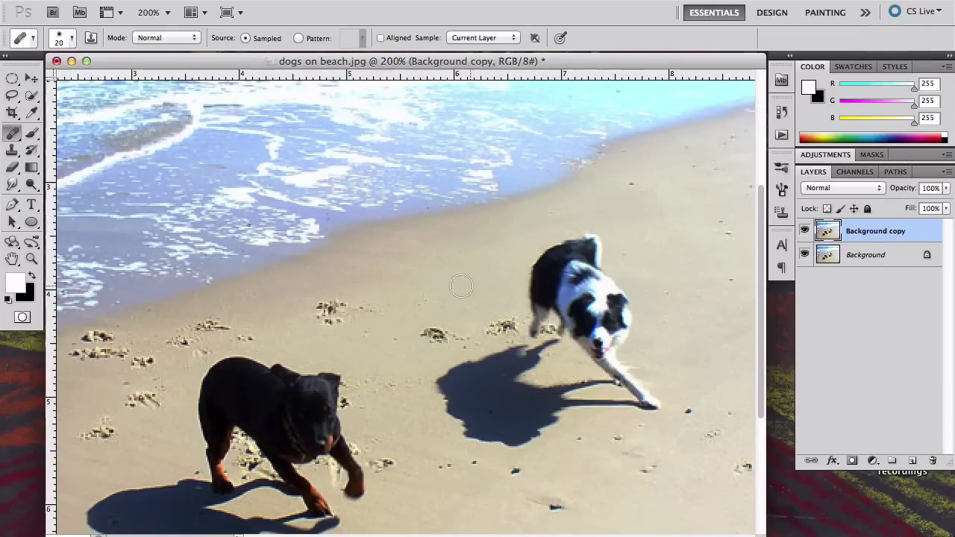
left_click(439, 280, "alt")
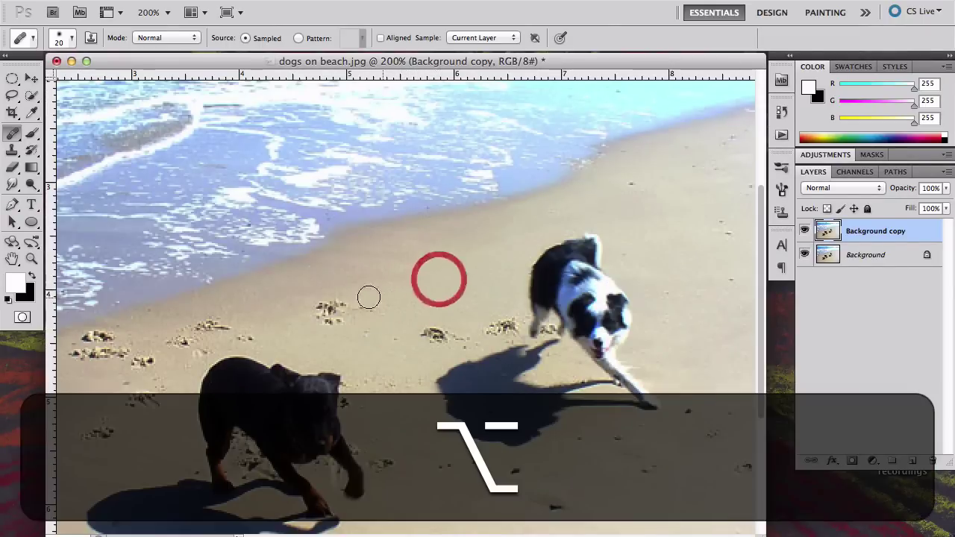
mouse_move(331, 305)
left_mouse_down()
mouse_move(326, 318)
mouse_move(354, 307)
left_mouse_up()
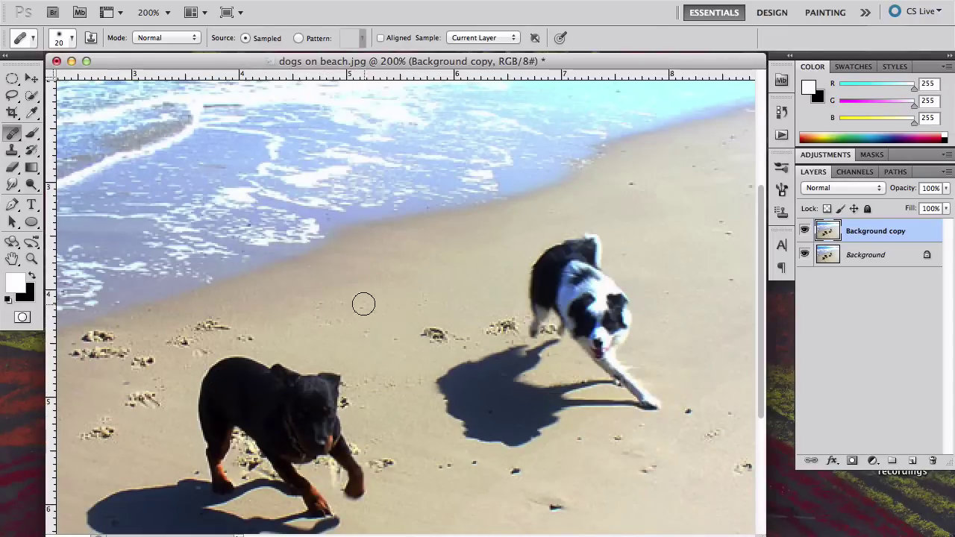
left_click(427, 283, "alt")
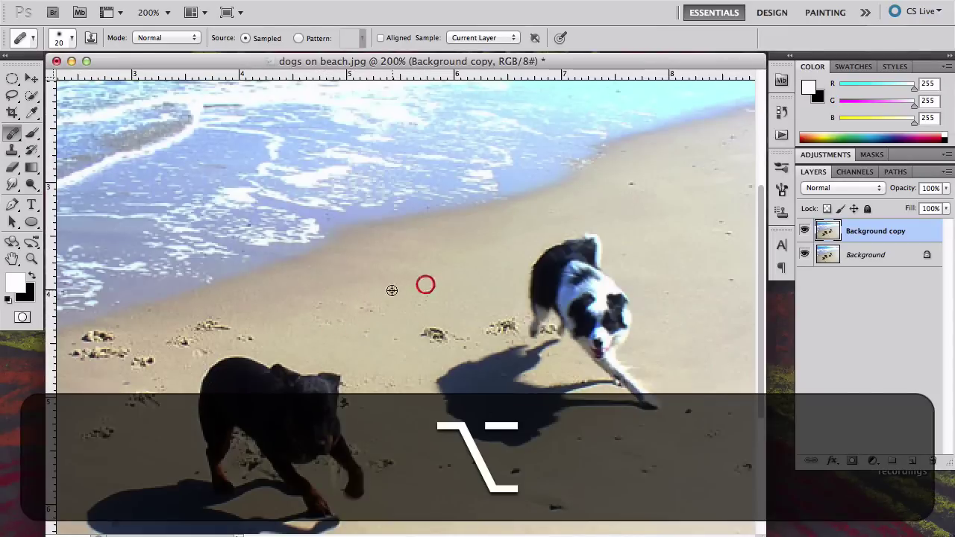
left_click_drag(322, 305, 326, 316)
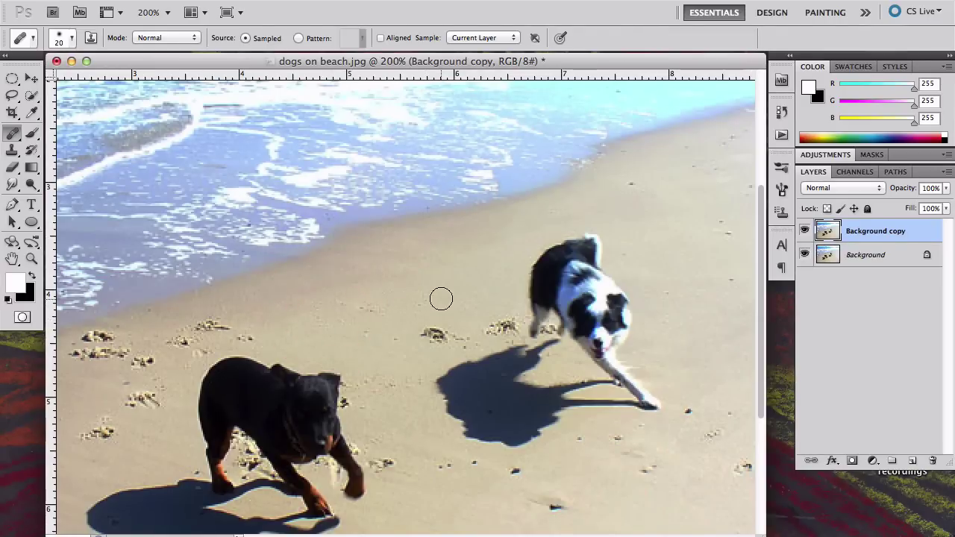
Try painting the sampled sand onto the black dog's back with the Healing Brush
key("super+minus")
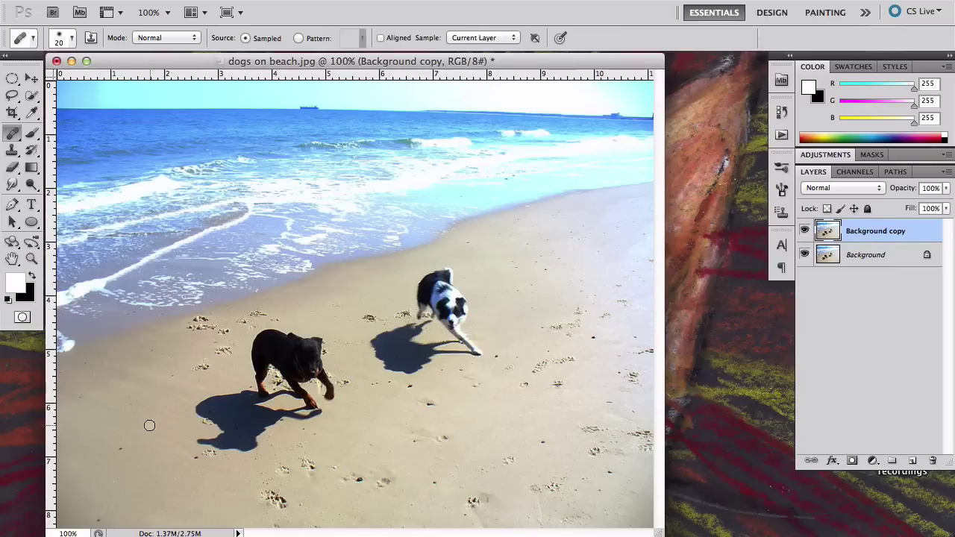
left_click(281, 353)
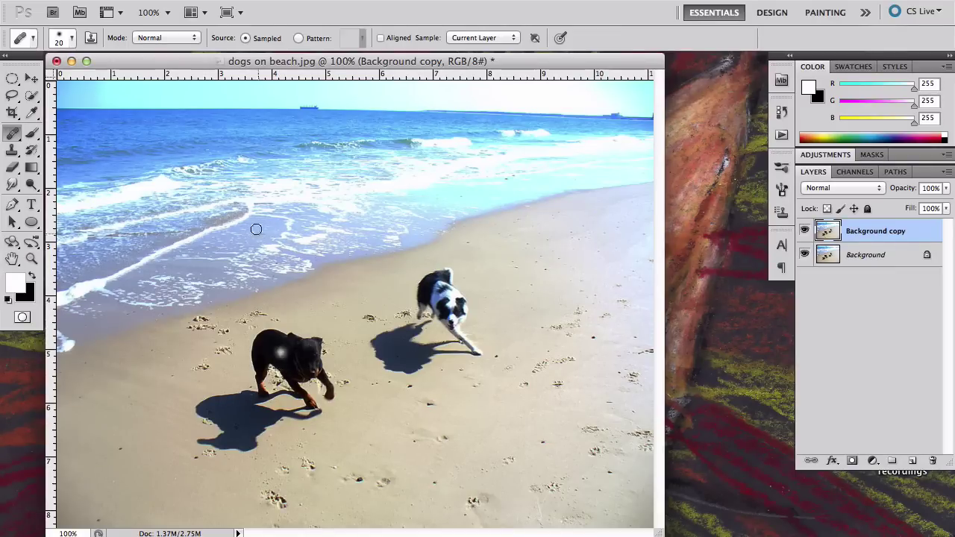
left_click(11, 133)
Remove the paw print just left of the black dog using the Clone Stamp at size 35, sampling the sand beside it
left_click(12, 150)
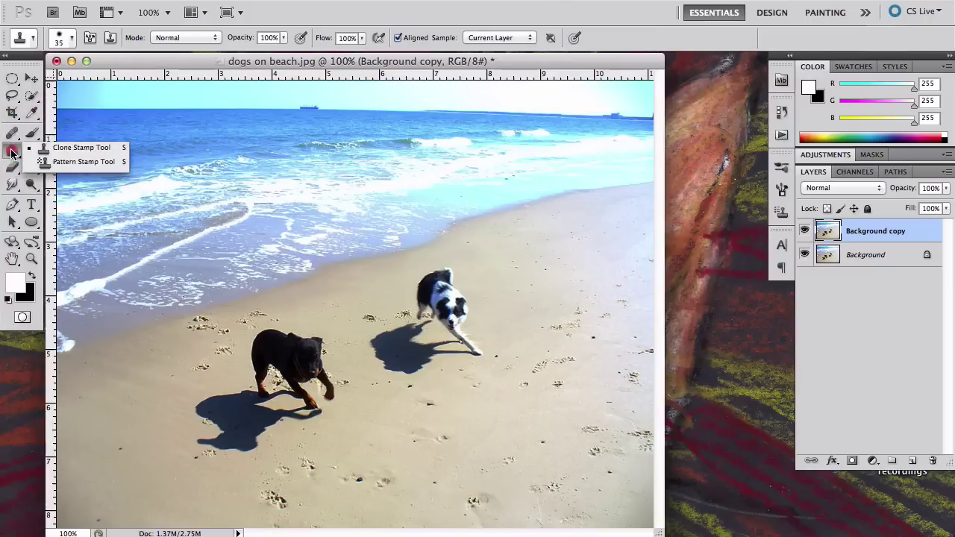
left_click(67, 145)
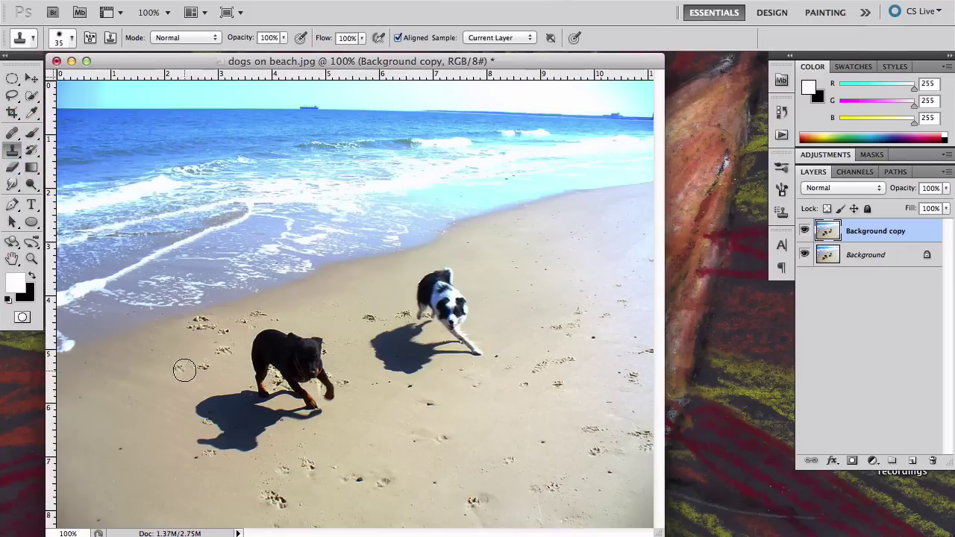
key("alt")
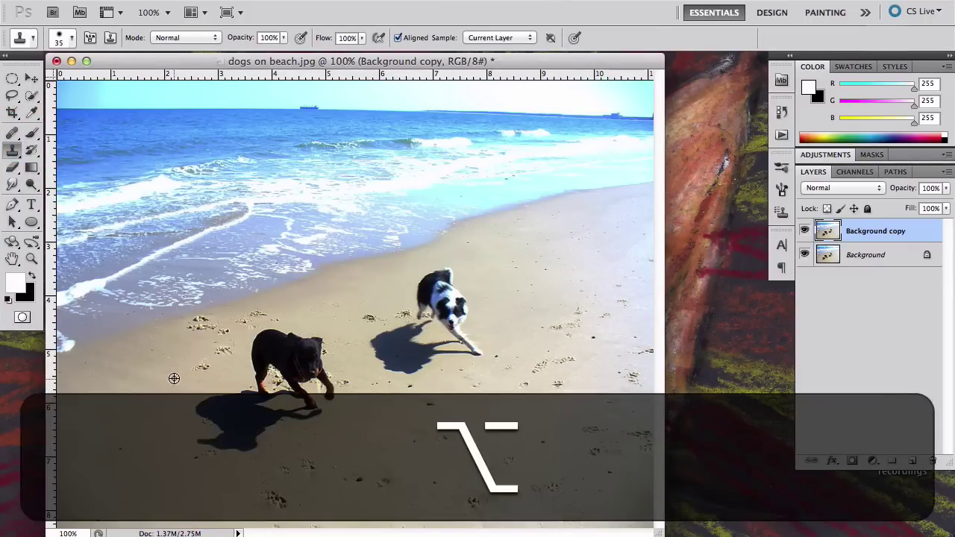
left_click(173, 374, "alt")
left_click(201, 368)
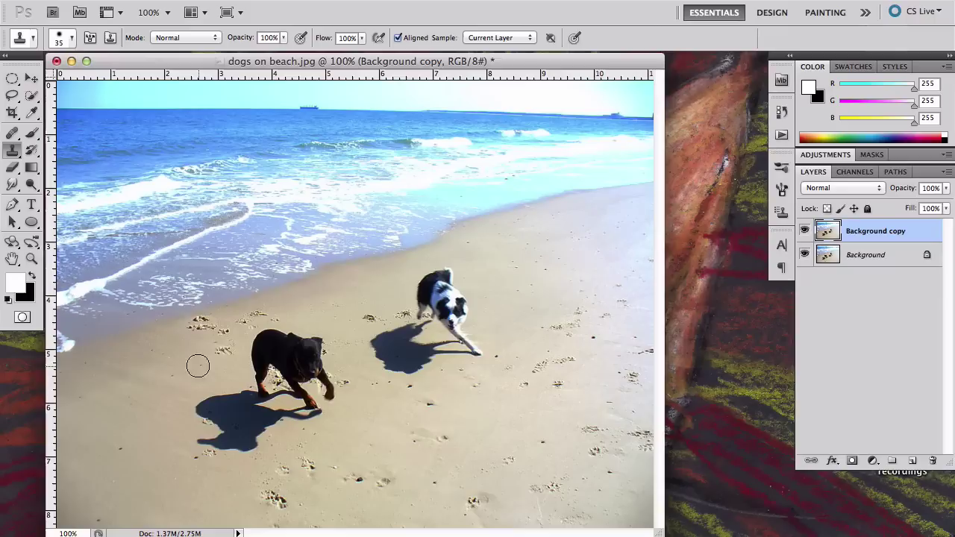
left_click(198, 365)
left_click(156, 383, "alt")
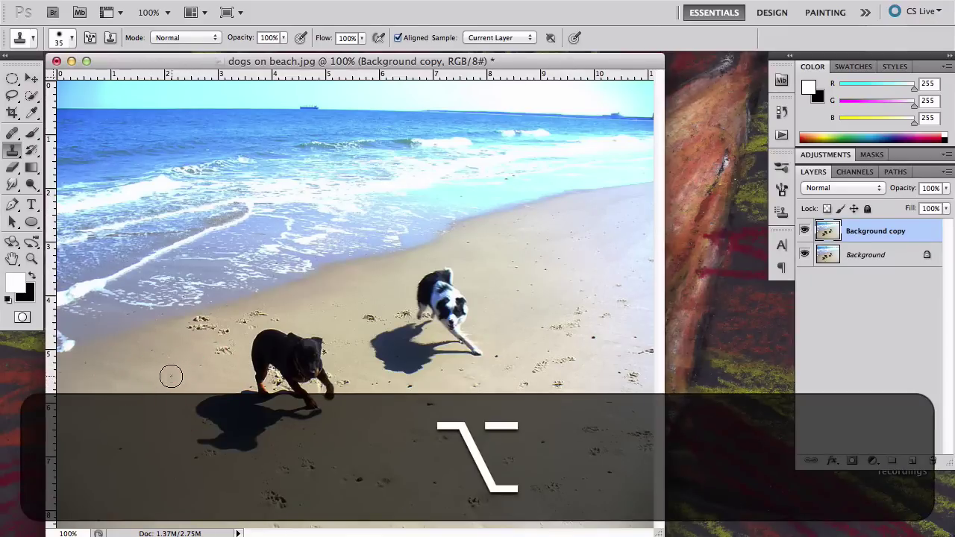
left_click(155, 384, "alt")
left_click(199, 366)
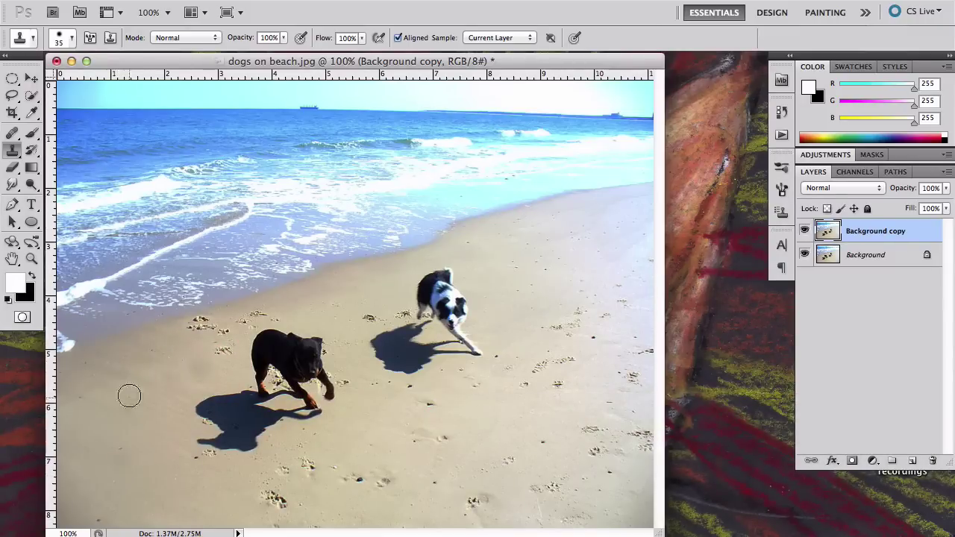
Clone clean sand over the next paw prints left of the black dog, nearer the waterline, using fresh sample points
key("super+equal")
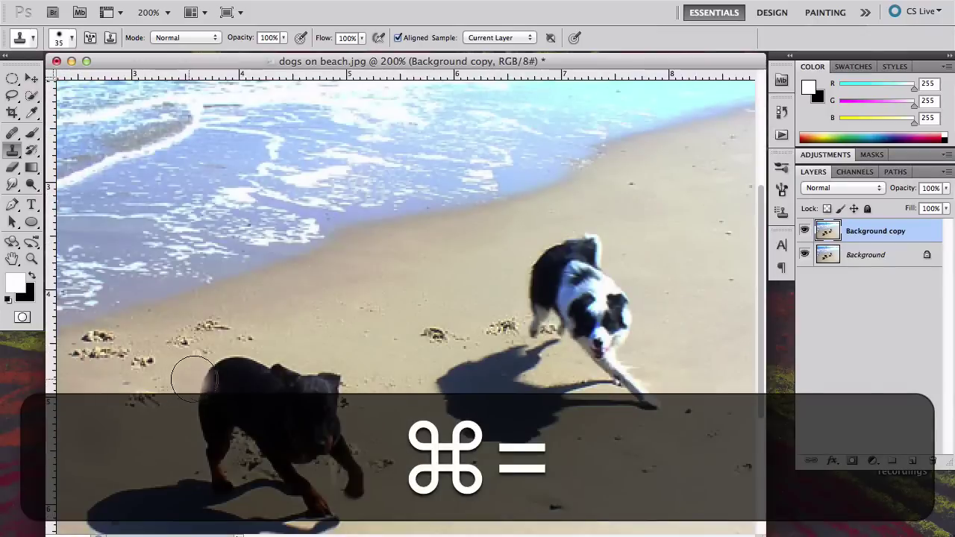
left_click_drag(235, 387, 431, 325)
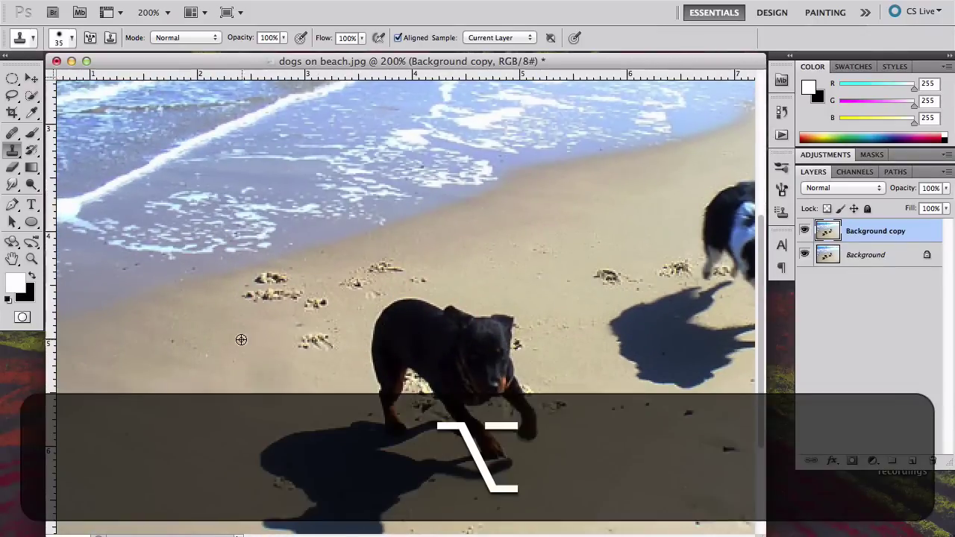
left_click(237, 341, "alt")
left_click(307, 344)
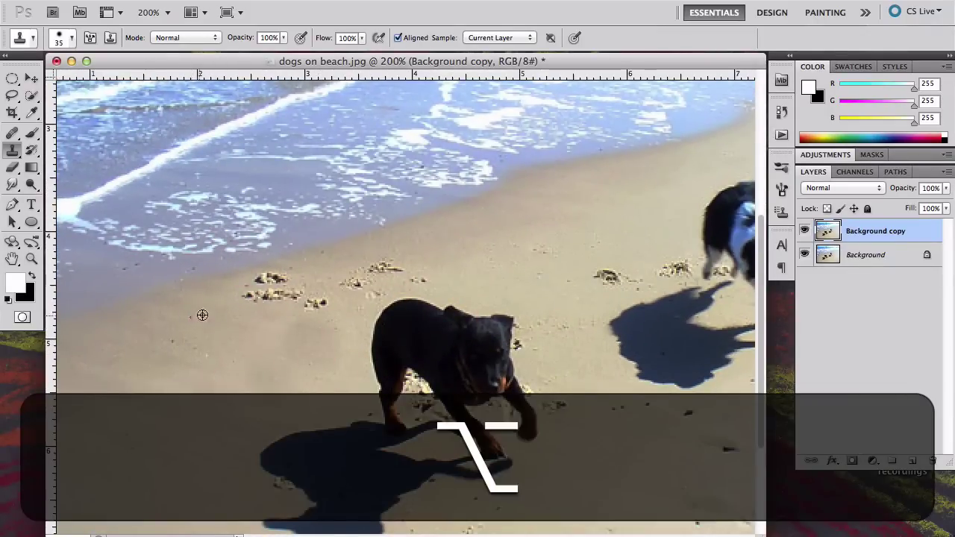
left_click(190, 318, "alt")
left_click_drag(257, 300, 273, 292)
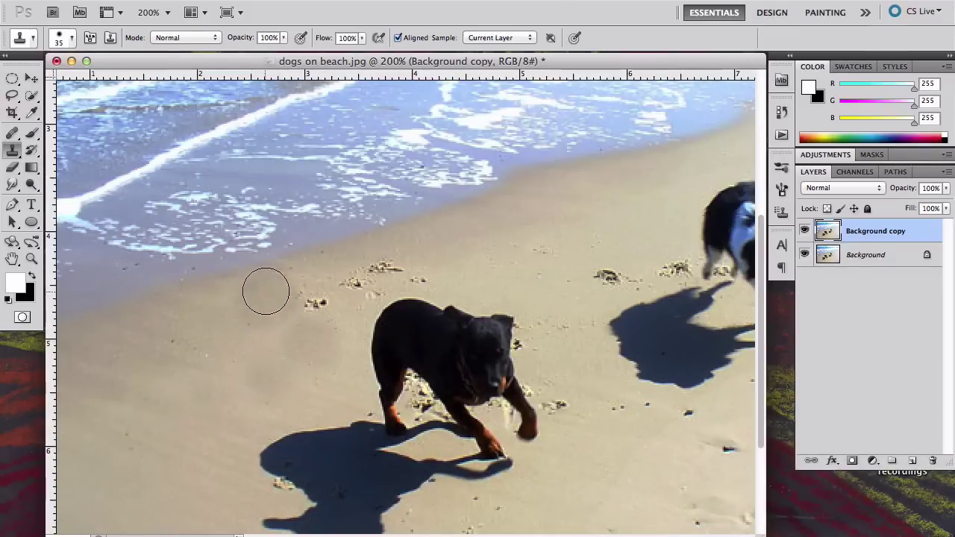
Switch to the Healing Brush and heal the remaining paw prints beside and above the black dog's back with sampled sand
left_click(13, 152)
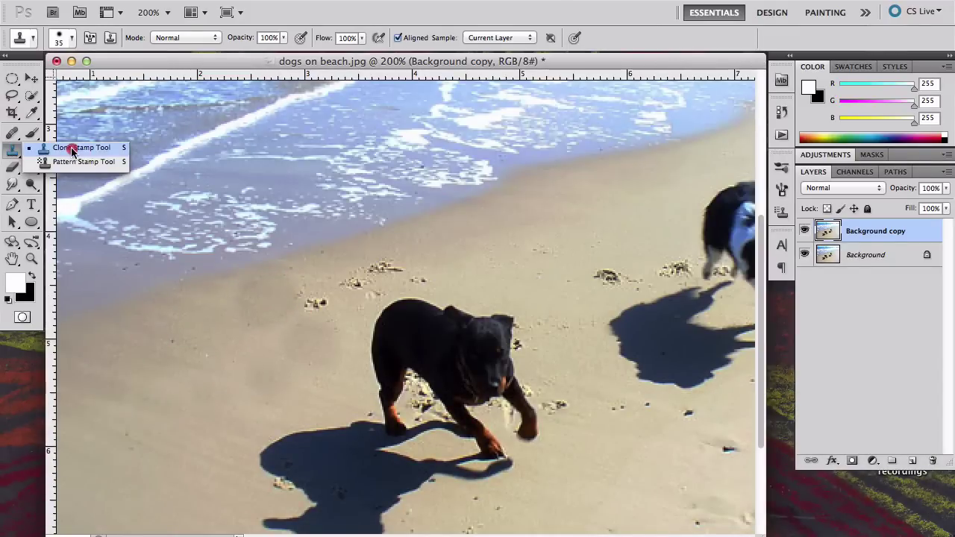
left_click(21, 135)
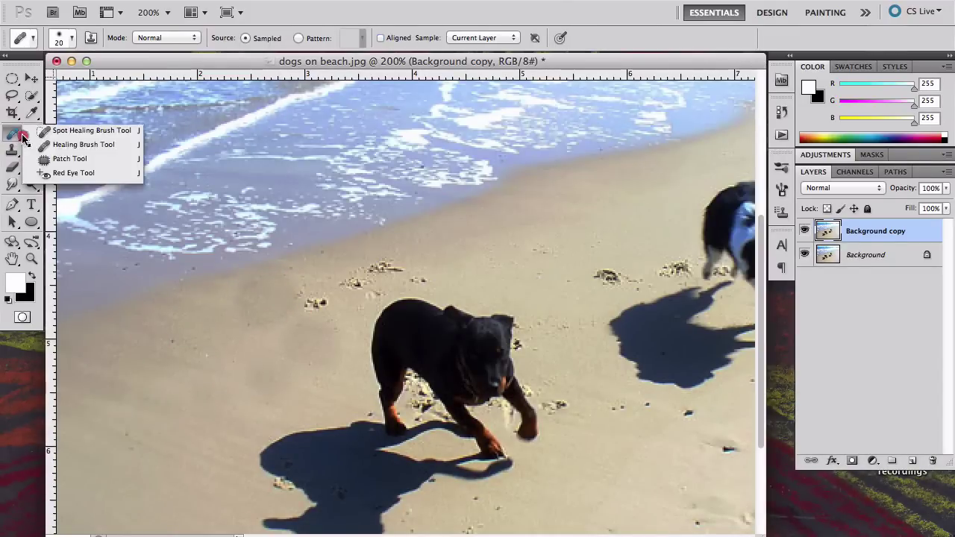
left_click(60, 144)
left_click(320, 305, "alt")
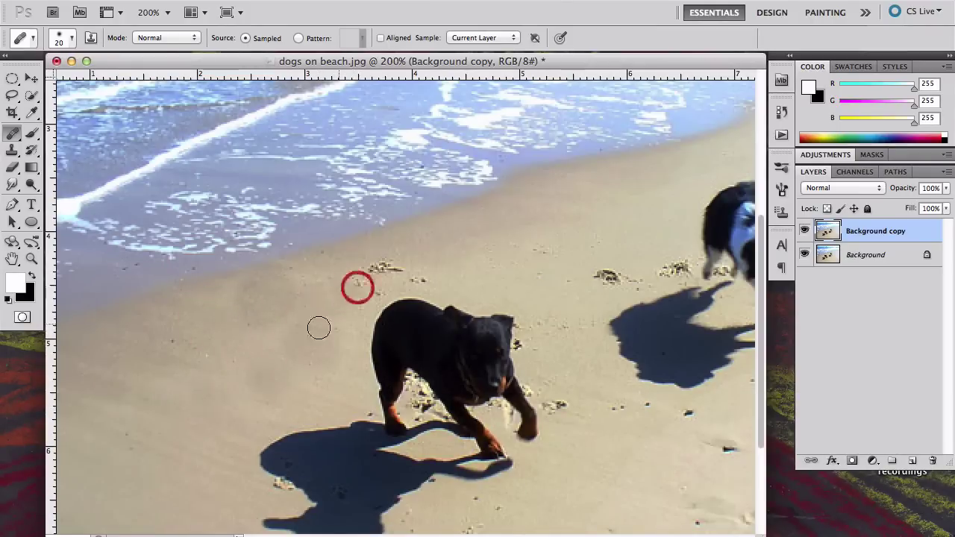
left_click(426, 269, "alt")
left_click_drag(382, 267, 364, 277)
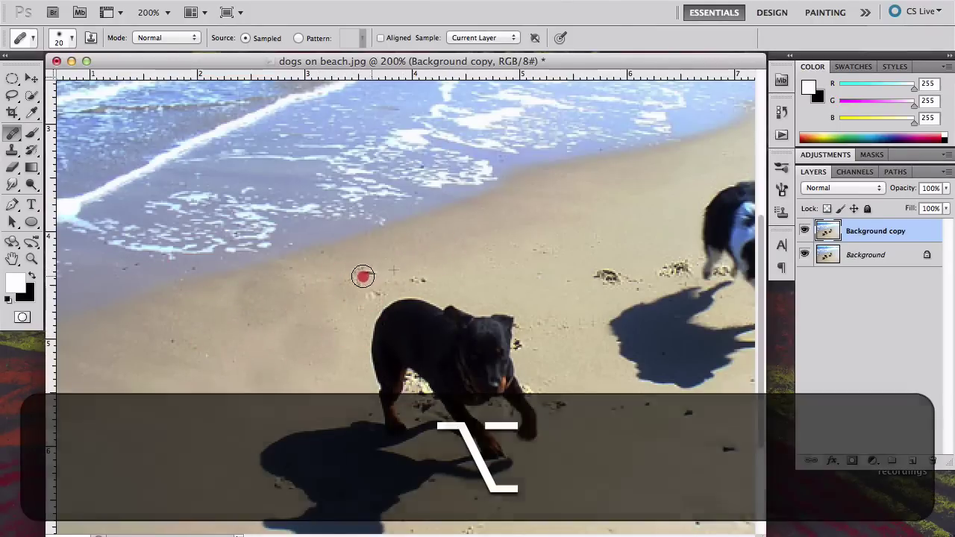
Delete the retouched Background copy layer and duplicate the original Background layer again
key("super+minus")
key("super+minus")
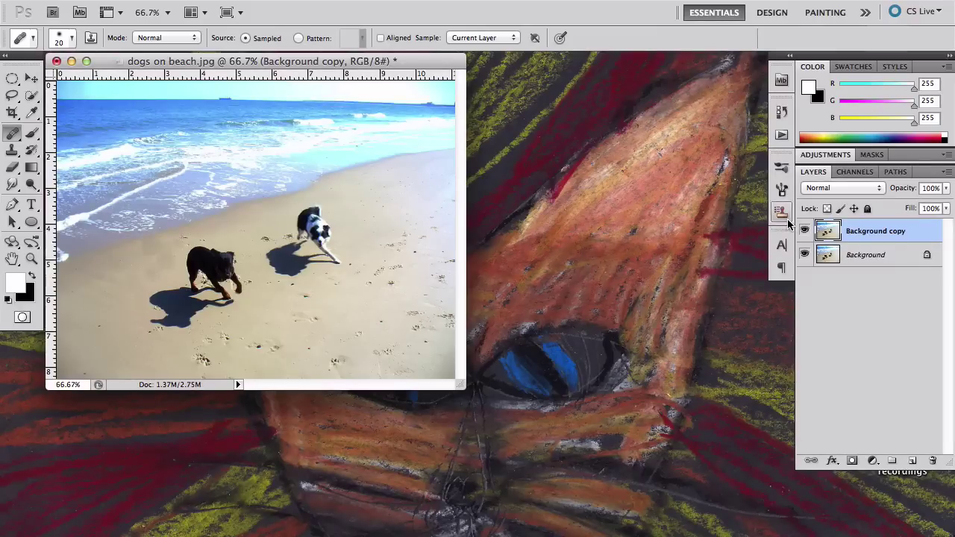
left_click_drag(894, 241, 935, 460)
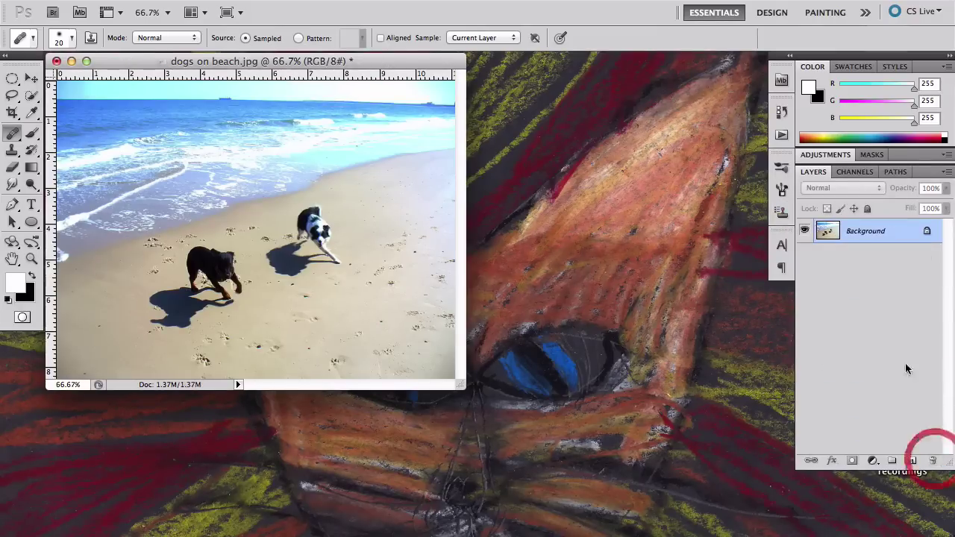
left_click_drag(904, 232, 912, 461)
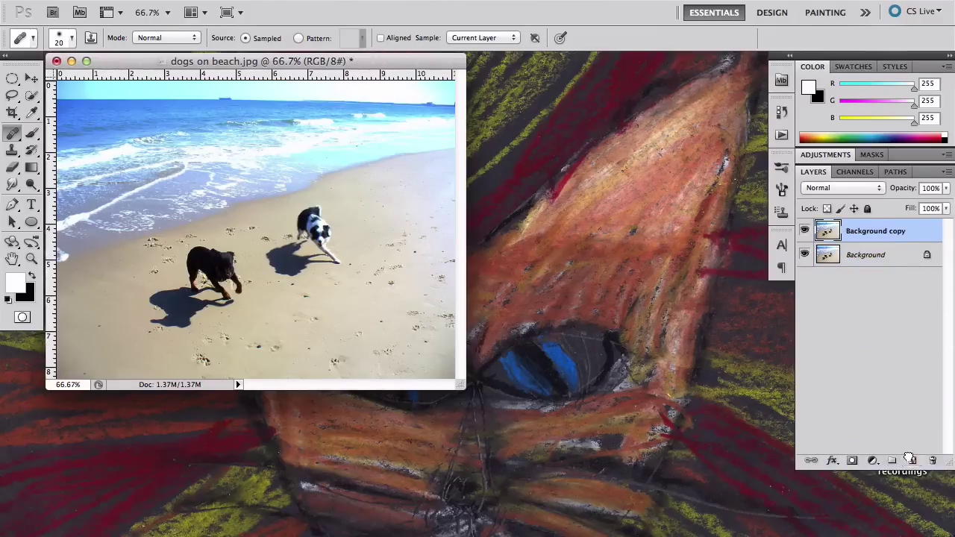
Replace the black dog and its shadow with clean sand from the lower-left beach using the Patch tool, then deselect
key("super+equal")
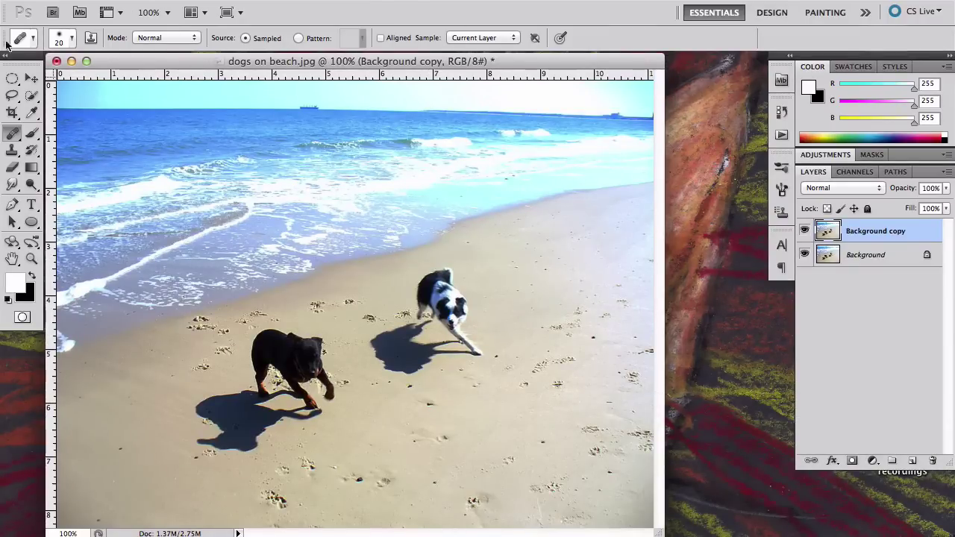
left_click(11, 134)
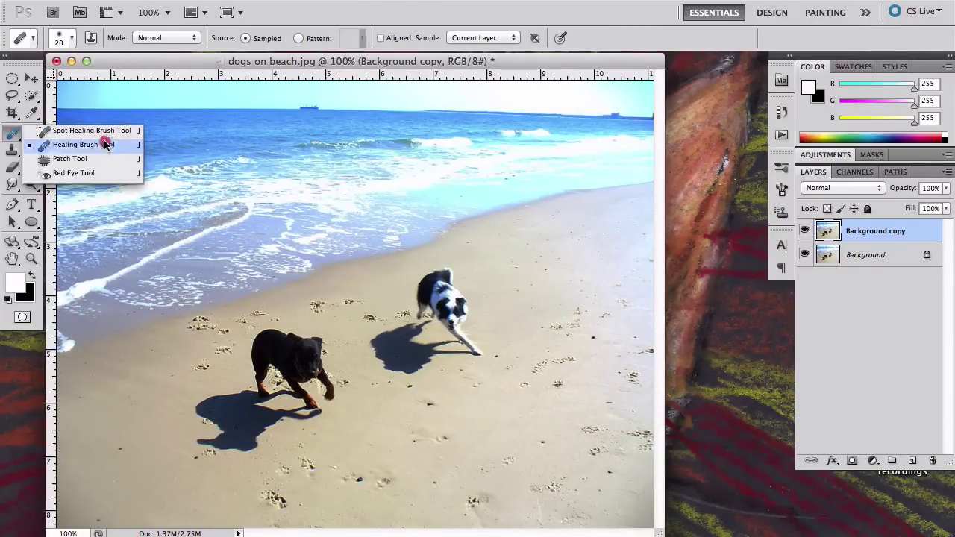
left_click(74, 158)
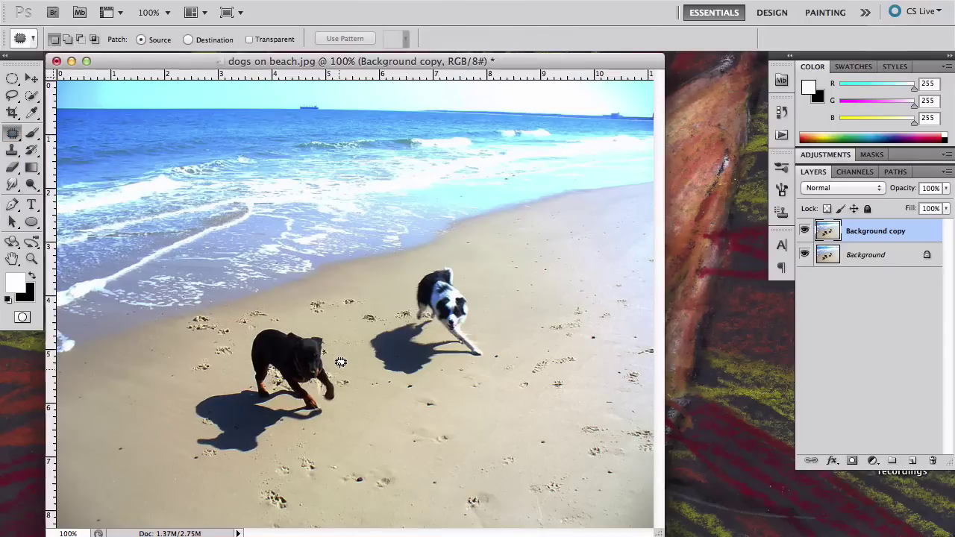
left_click_drag(339, 363, 339, 364)
mouse_move(327, 331)
left_mouse_down()
mouse_move(258, 322)
mouse_move(236, 364)
mouse_move(182, 410)
mouse_move(174, 446)
mouse_move(230, 465)
mouse_move(290, 440)
left_mouse_up()
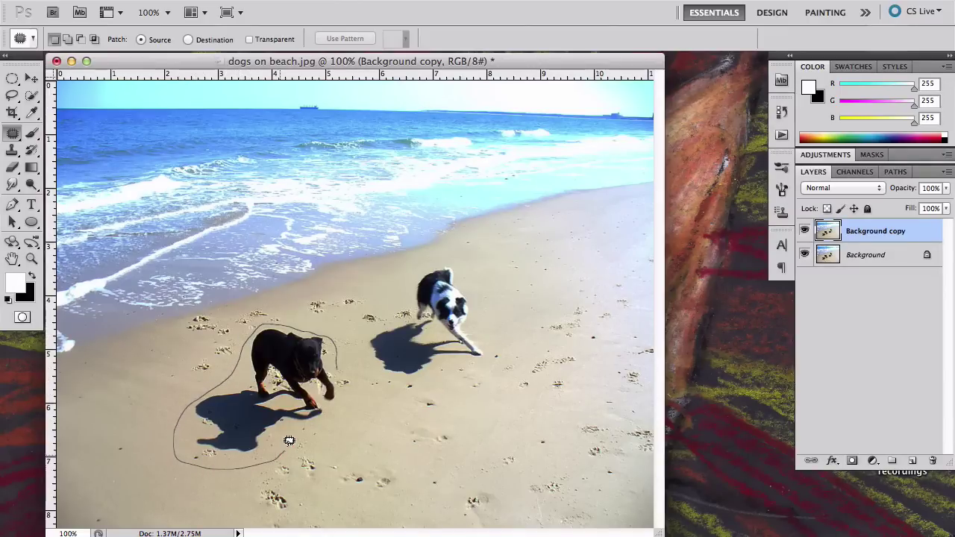
left_click_drag(339, 413, 342, 347)
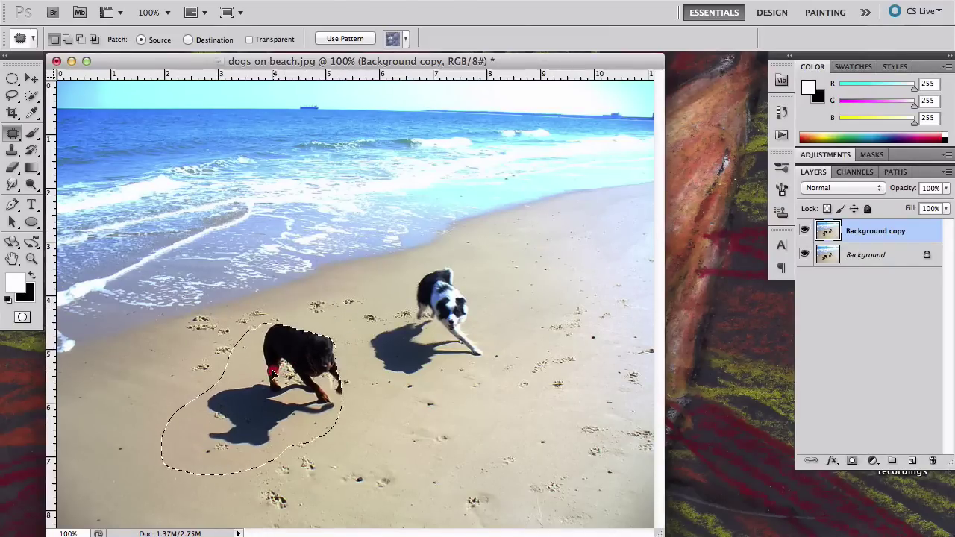
left_click_drag(273, 373, 154, 437)
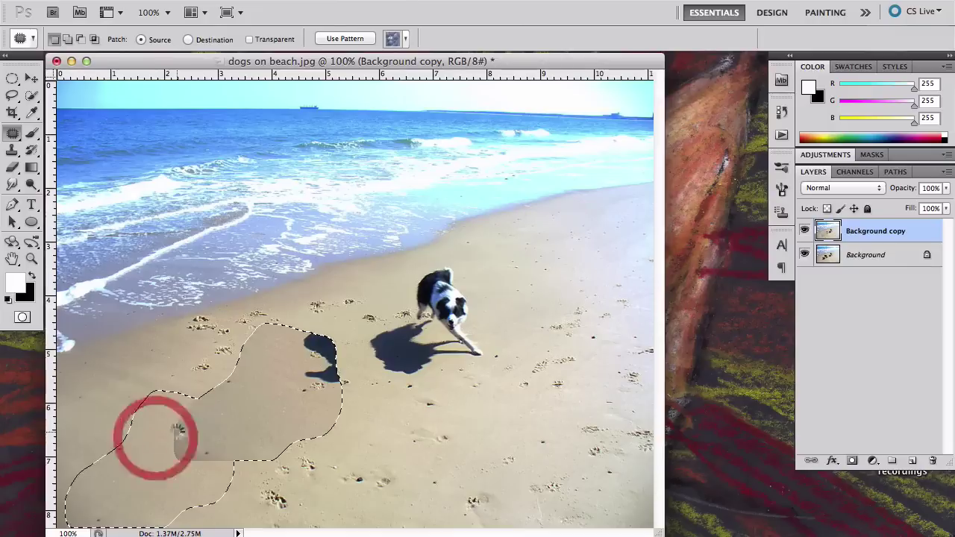
key("super+d")
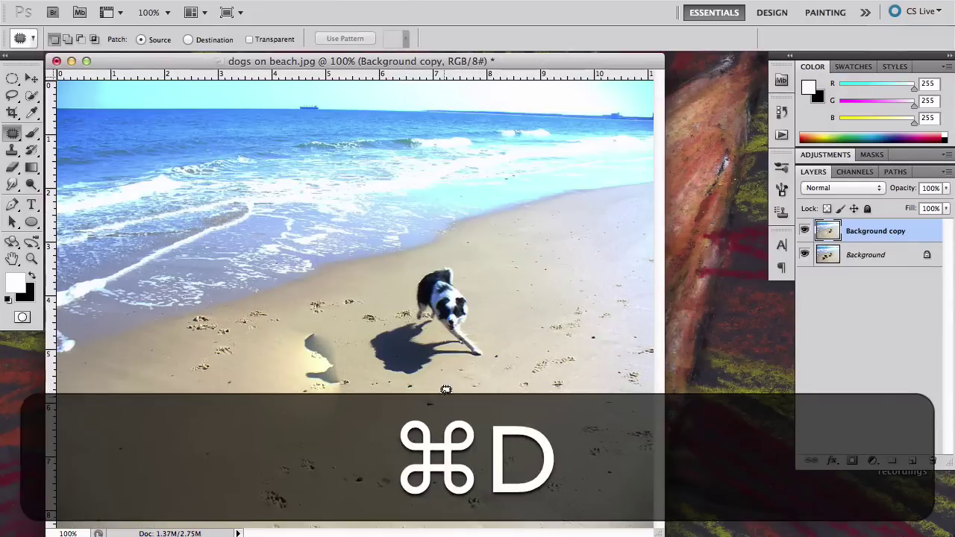
Patch the dark remnant and bright halo left where the black dog stood with clean sand, then deselect
left_click_drag(367, 391, 360, 362)
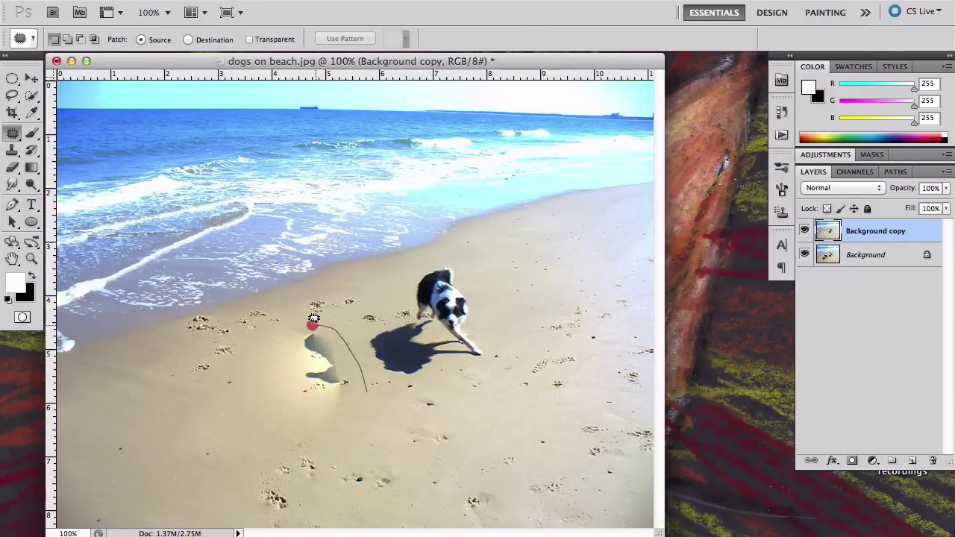
mouse_move(282, 415)
left_mouse_down()
mouse_move(335, 417)
mouse_move(368, 388)
mouse_move(298, 393)
mouse_move(233, 433)
left_mouse_up()
key("super+d")
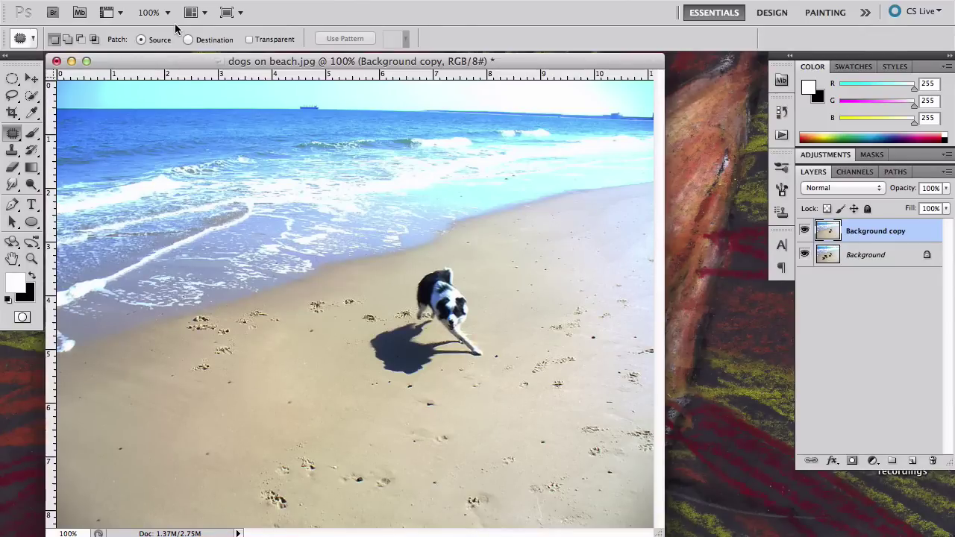
Lasso the black-and-white dog with its shadow, fill the selection using Content-Aware at 100% opacity, and deselect
left_click(12, 95)
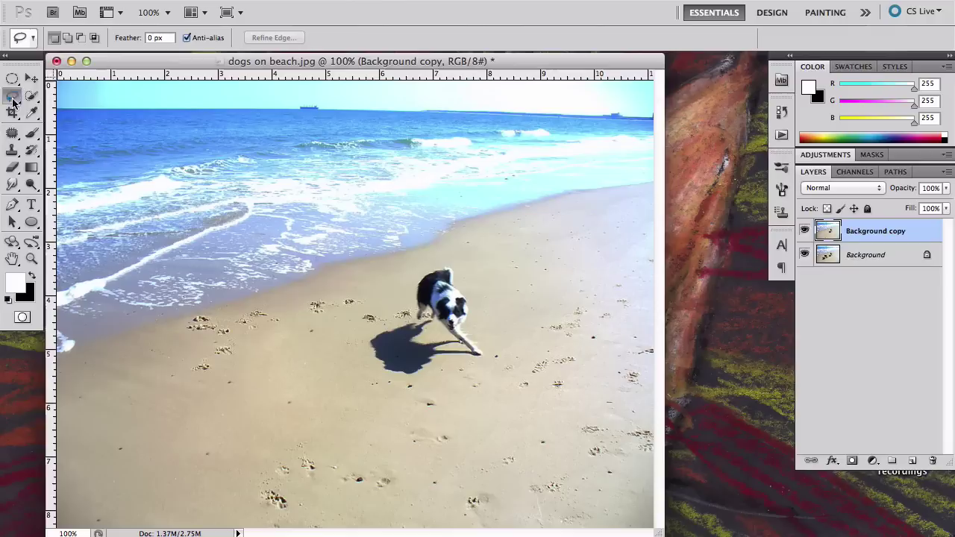
mouse_move(416, 273)
left_mouse_down()
mouse_move(393, 304)
mouse_move(351, 320)
mouse_move(344, 353)
mouse_move(366, 393)
mouse_move(425, 391)
mouse_move(490, 365)
mouse_move(495, 346)
mouse_move(469, 265)
mouse_move(415, 271)
left_mouse_up()
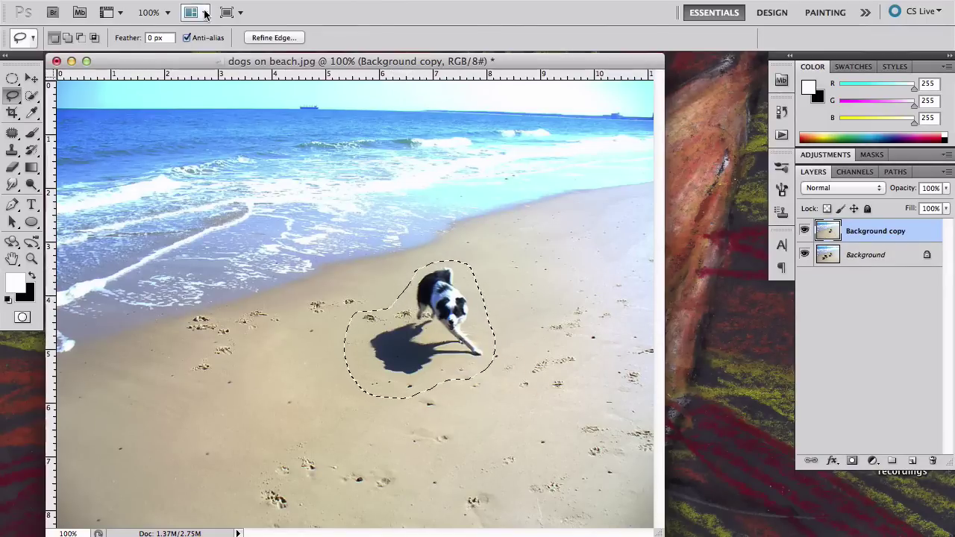
left_click(153, 1)
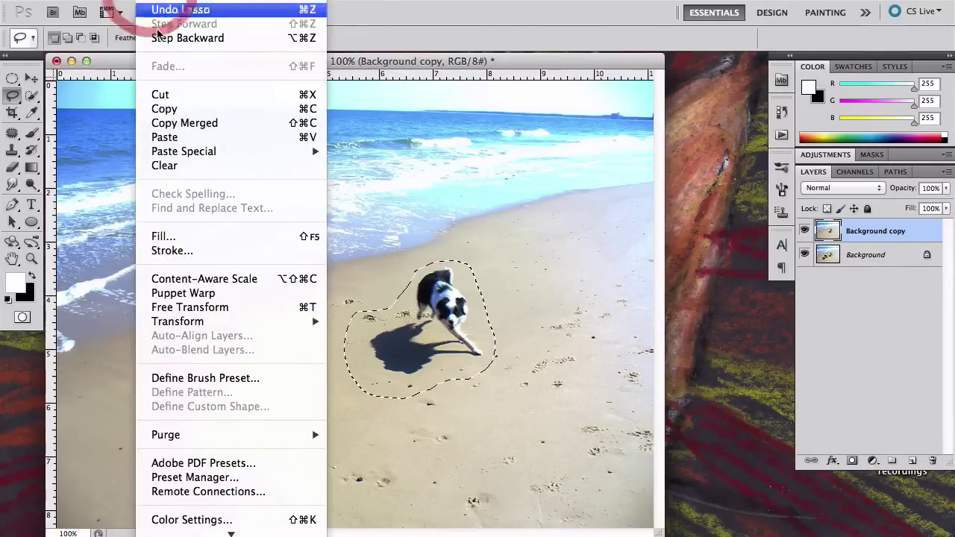
left_click(164, 236)
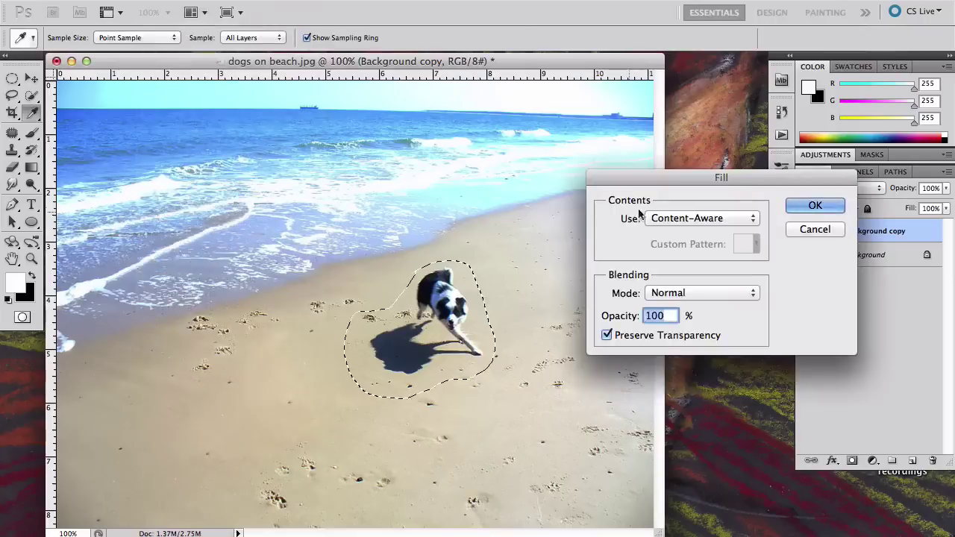
left_click(684, 219)
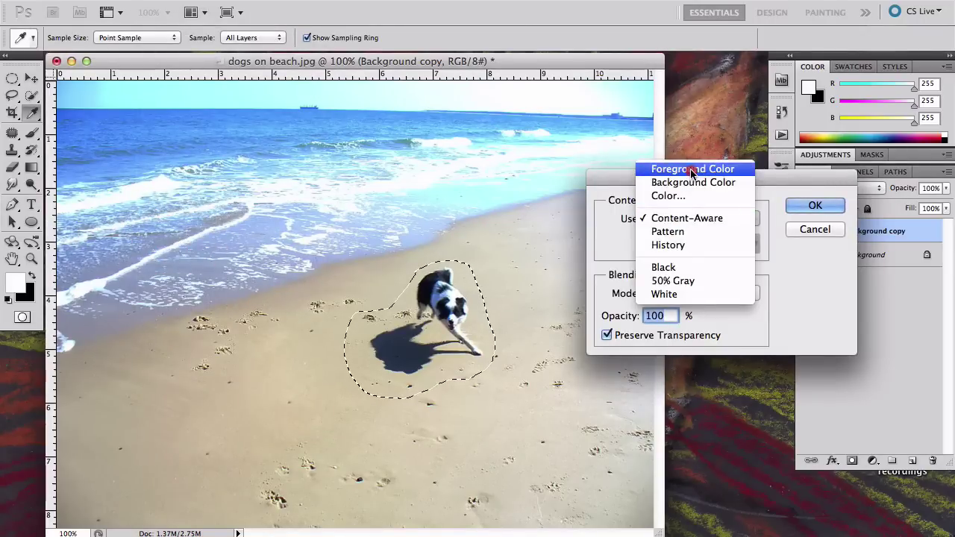
left_click(684, 218)
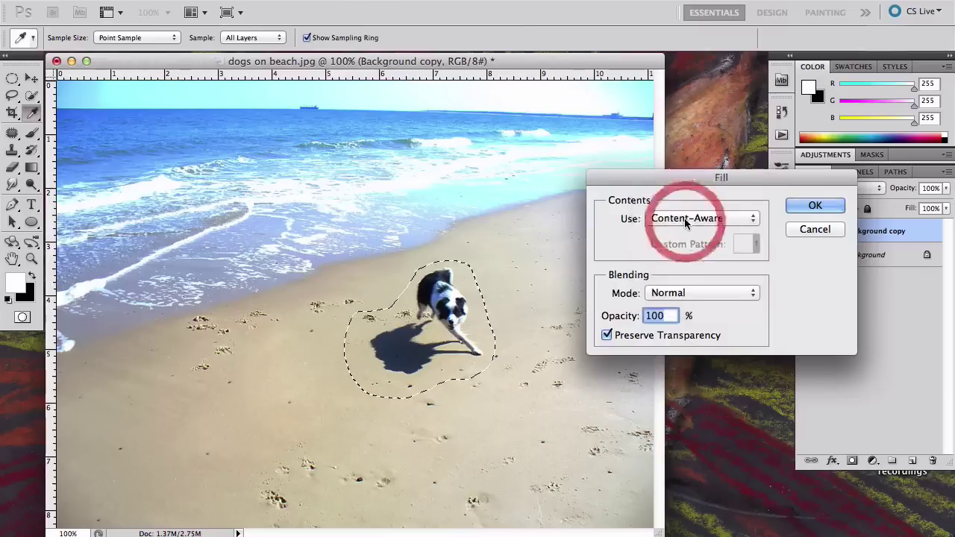
left_click(814, 207)
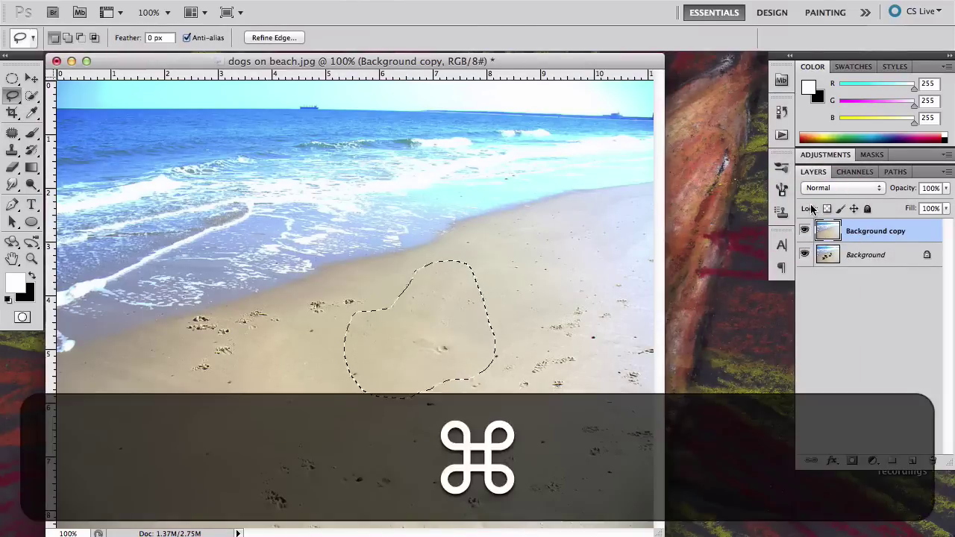
key("super+d")
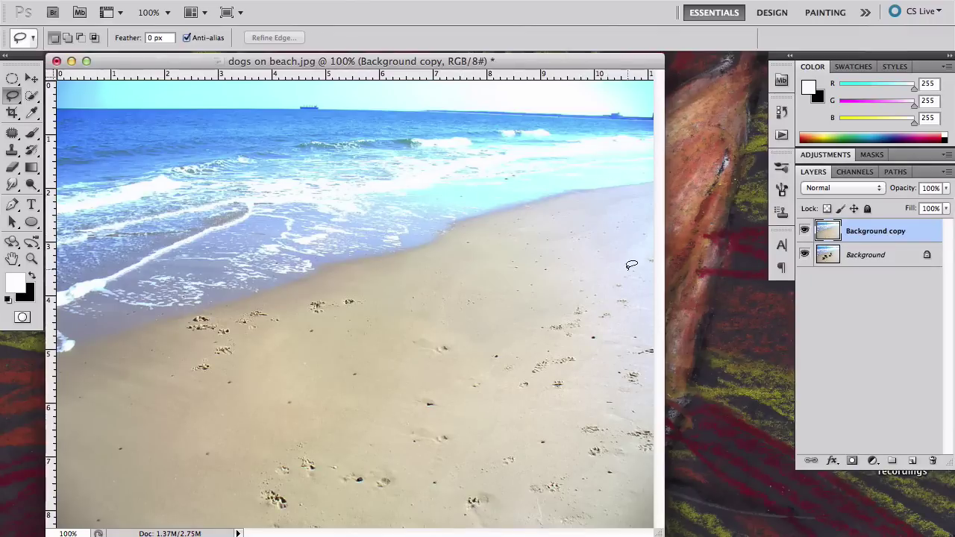
Clone warm sand color over the bluish sand on the right side of the beach using a size 200 Clone Stamp in Color mode
left_click(13, 152)
key("bracketright")
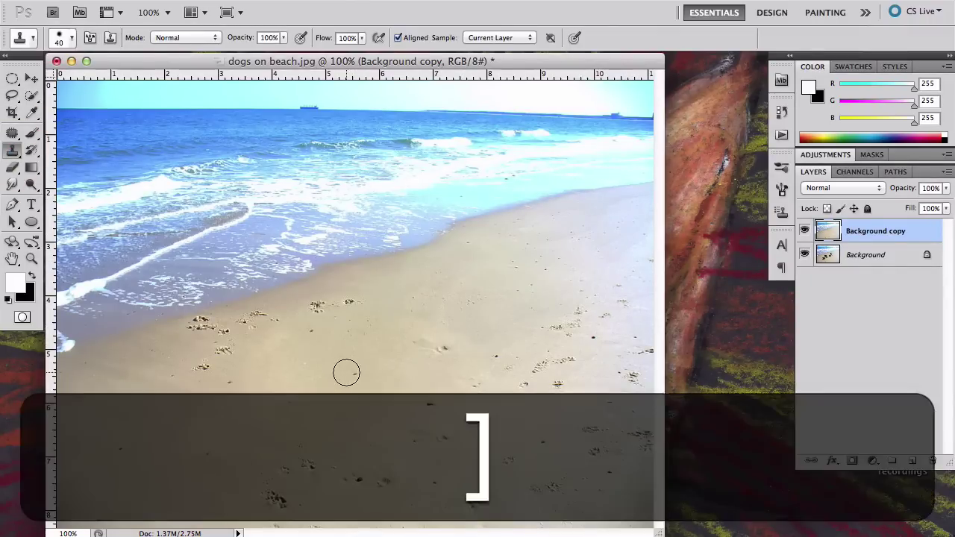
key("bracketright")
key("bracketright")
key("bracketright")
key("bracketright")
key("bracketright")
key("bracketright")
key("bracketright")
key("bracketright")
key("bracketright")
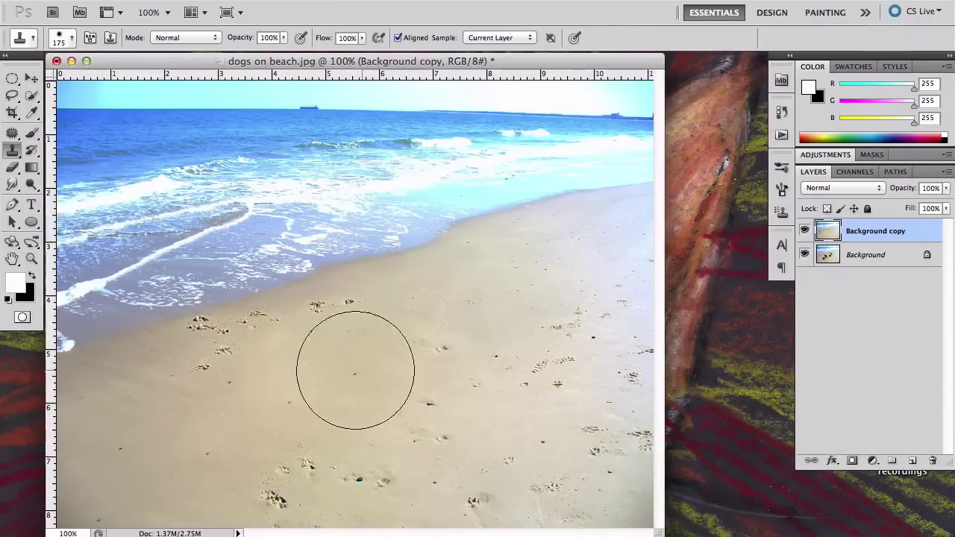
left_click(182, 36)
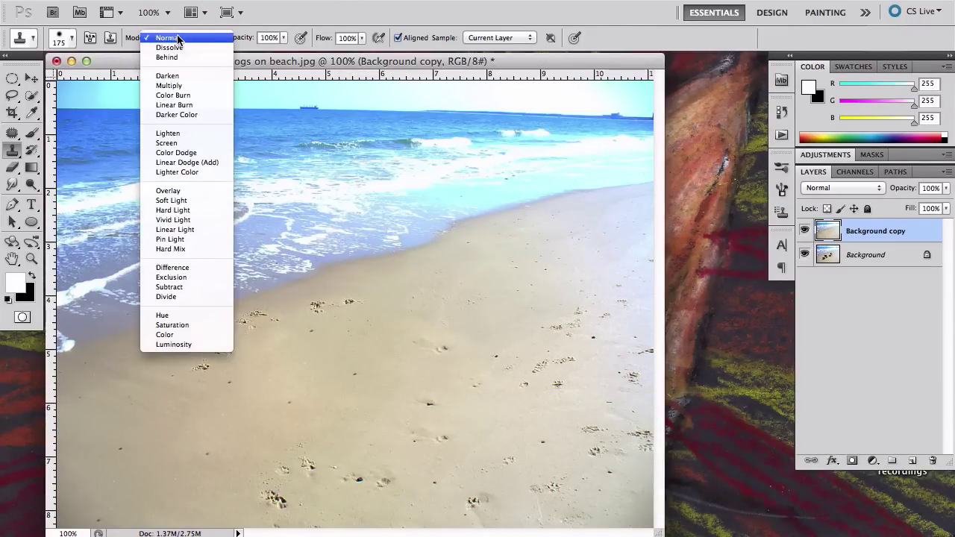
left_click(183, 334)
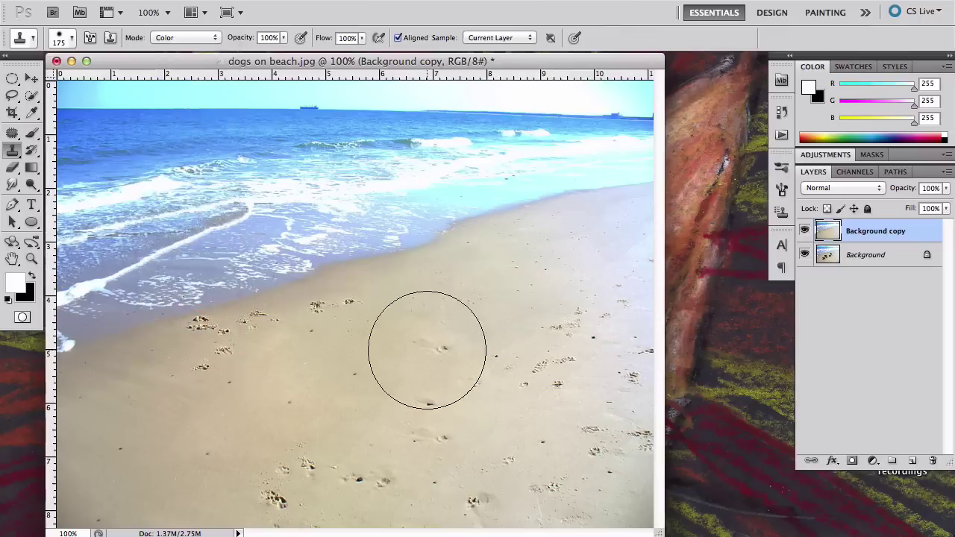
key("bracketright")
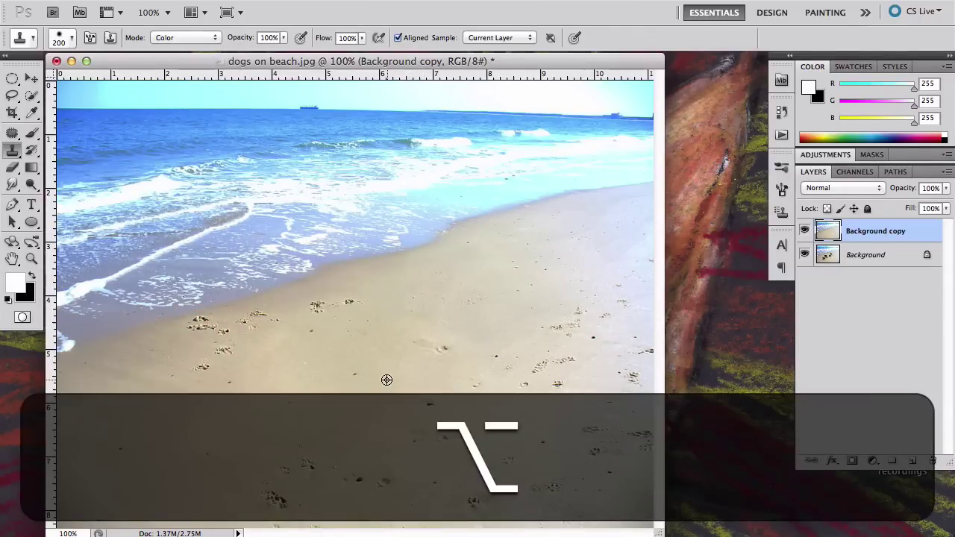
left_click(386, 379, "alt")
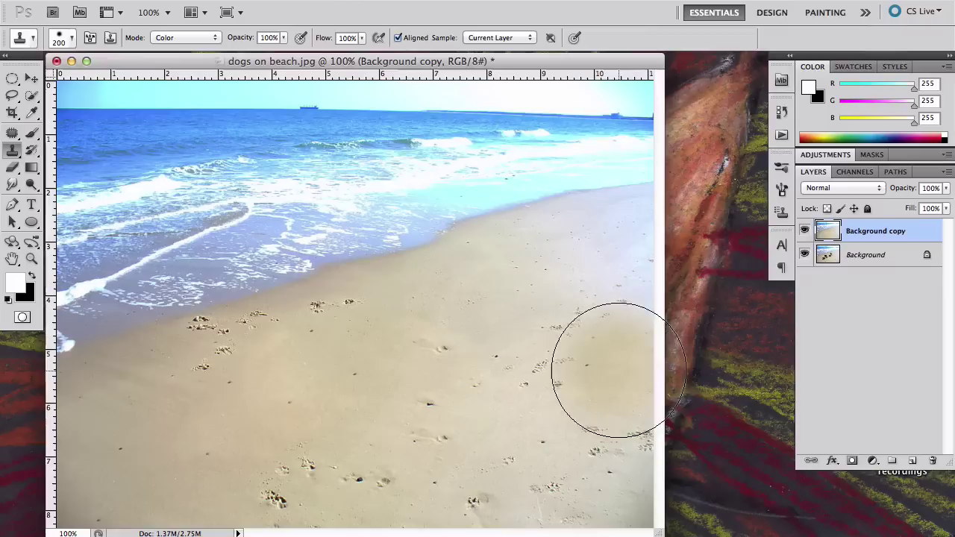
mouse_move(621, 368)
left_mouse_down()
mouse_move(619, 278)
mouse_move(631, 260)
mouse_move(618, 273)
mouse_move(607, 417)
left_mouse_up()
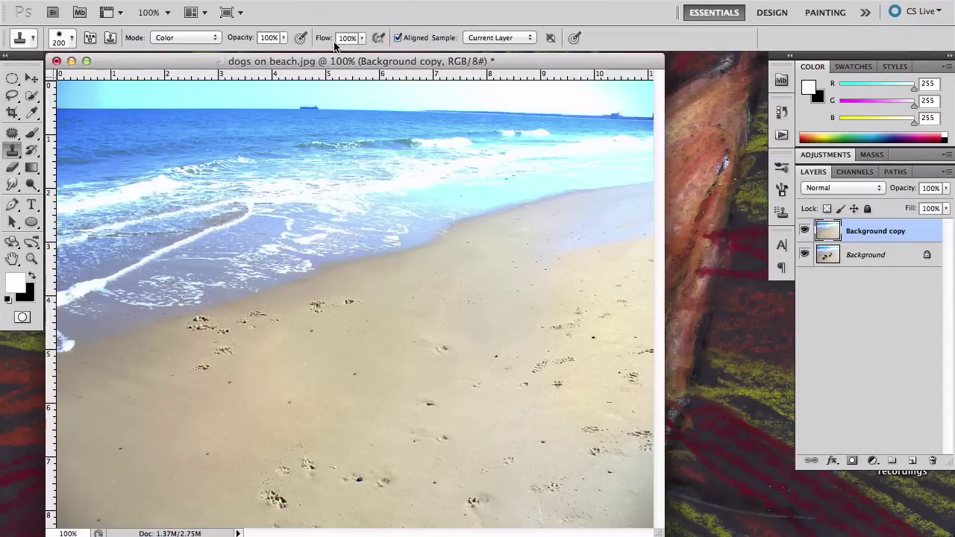
left_click_drag(332, 112, 329, 147)
key("super+z")
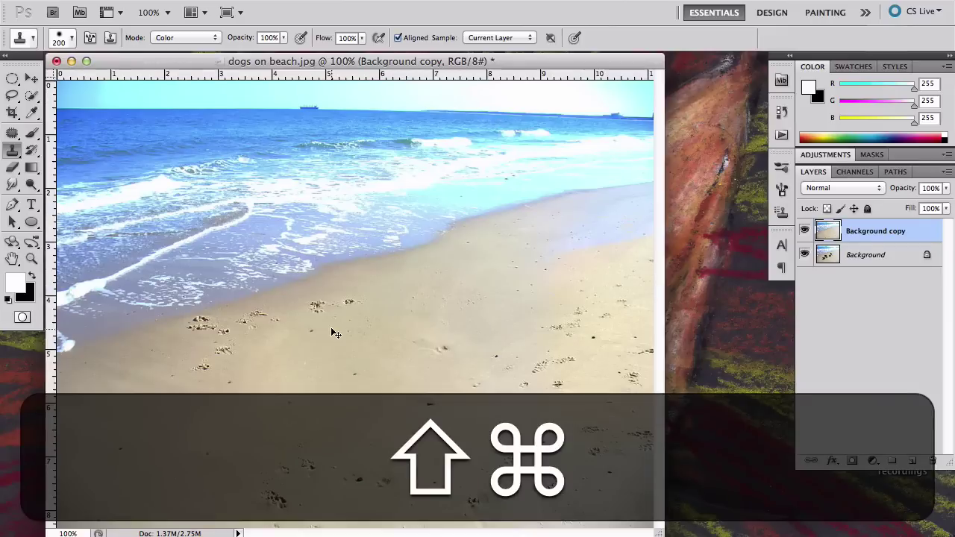
key("shift+super+f")
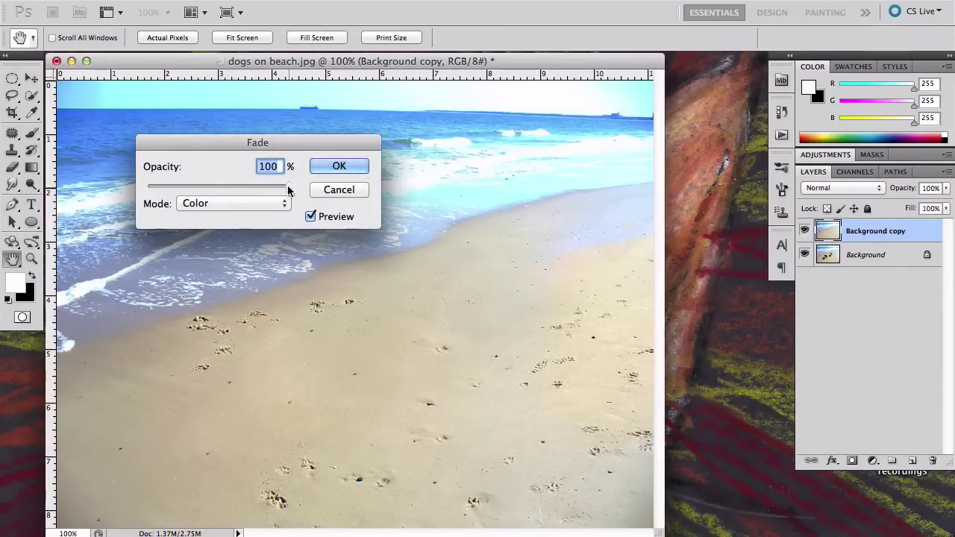
left_click_drag(288, 190, 216, 190)
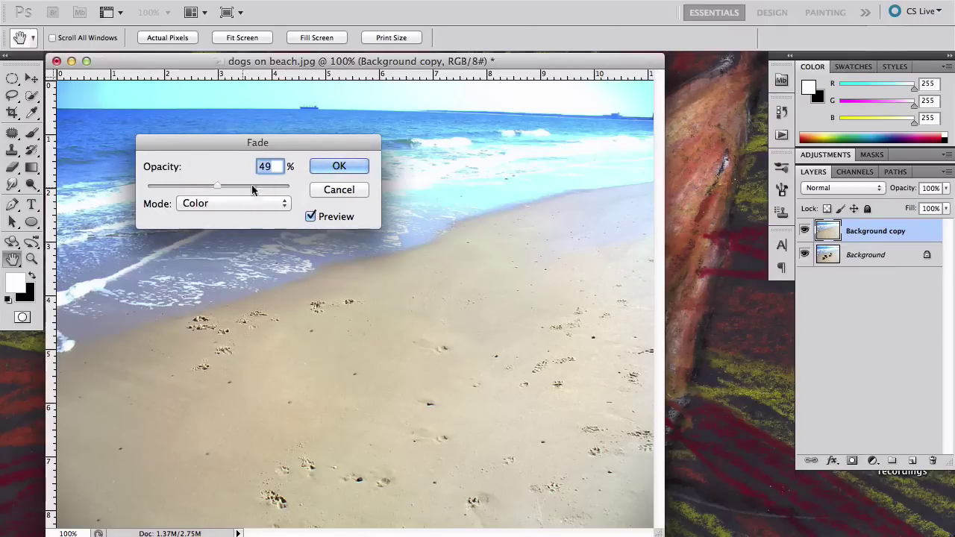
left_click(339, 189)
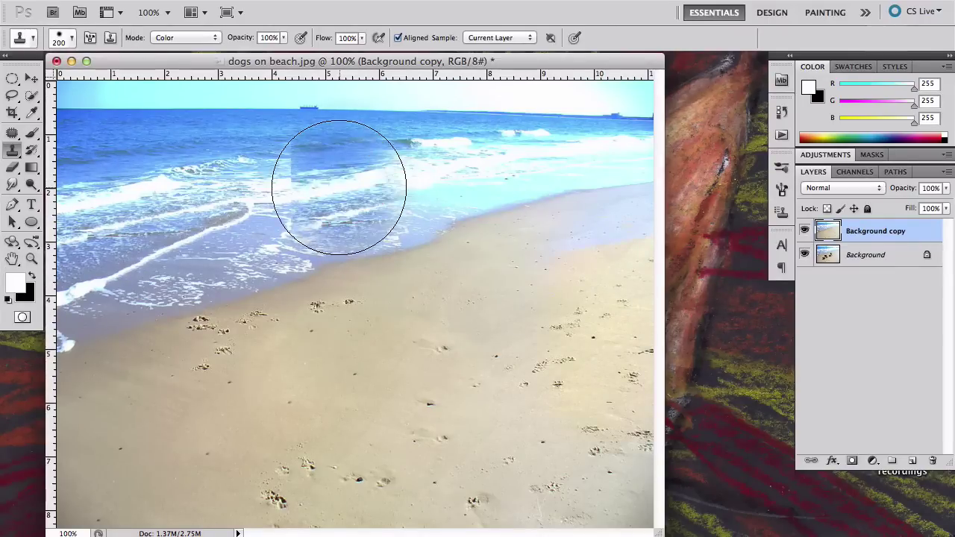
Fade the last color clone stroke on the sand to 40% opacity, keeping Color mode
key("shift+super+f")
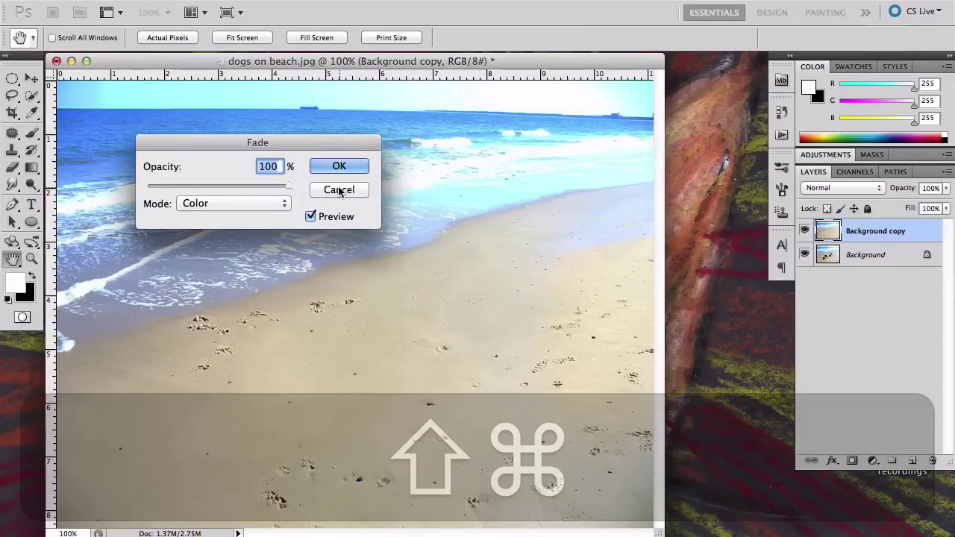
type("40")
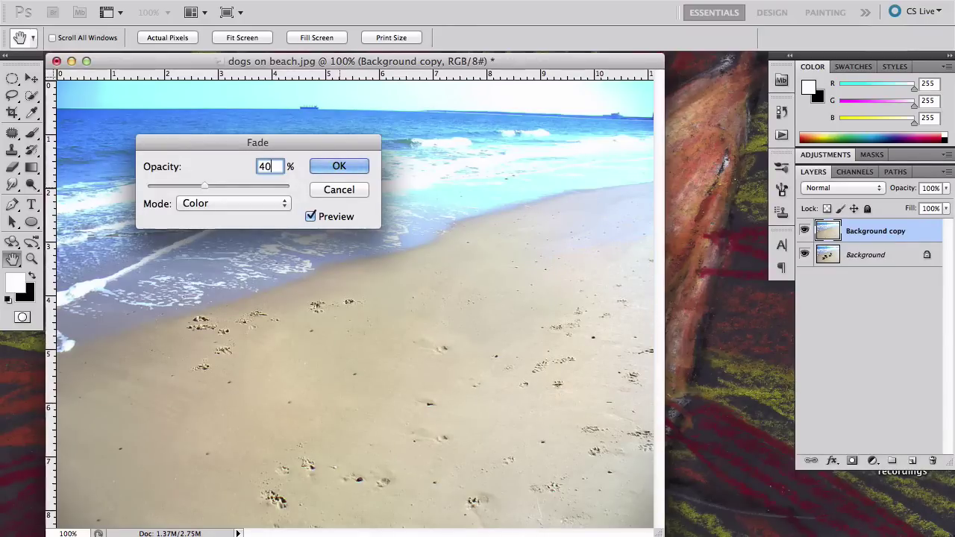
left_click(350, 166)
Sample the sand mid-beach, clone its color over the bluish sand near the upper-right waterline, and fade the stroke to 40%
key("s")
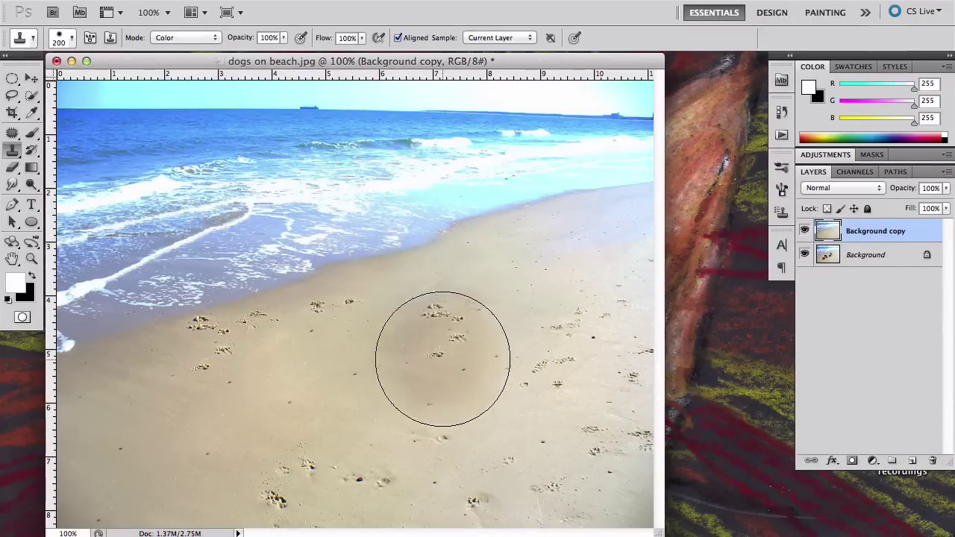
left_click(444, 363, "alt")
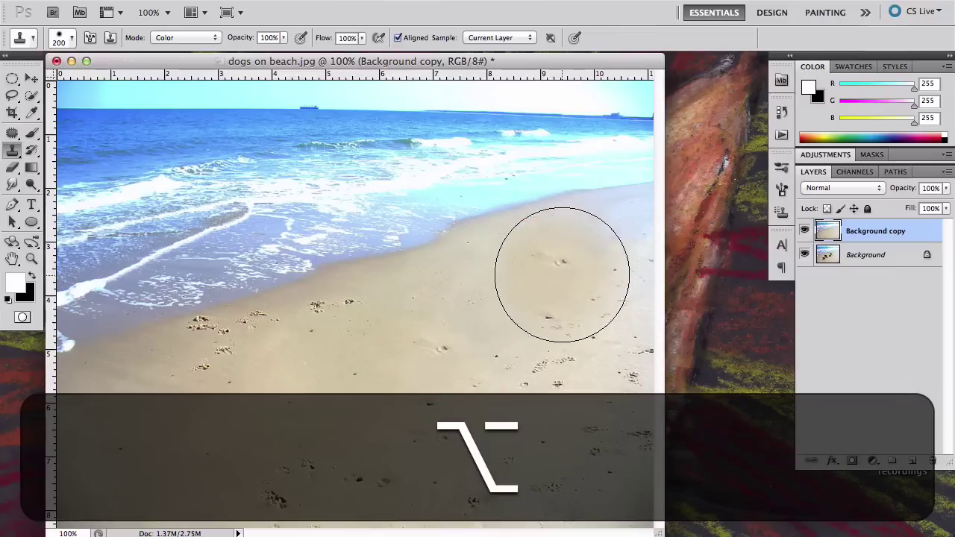
mouse_move(591, 266)
left_mouse_down()
mouse_move(657, 250)
mouse_move(640, 249)
left_mouse_up()
key("ctrl+shift+f")
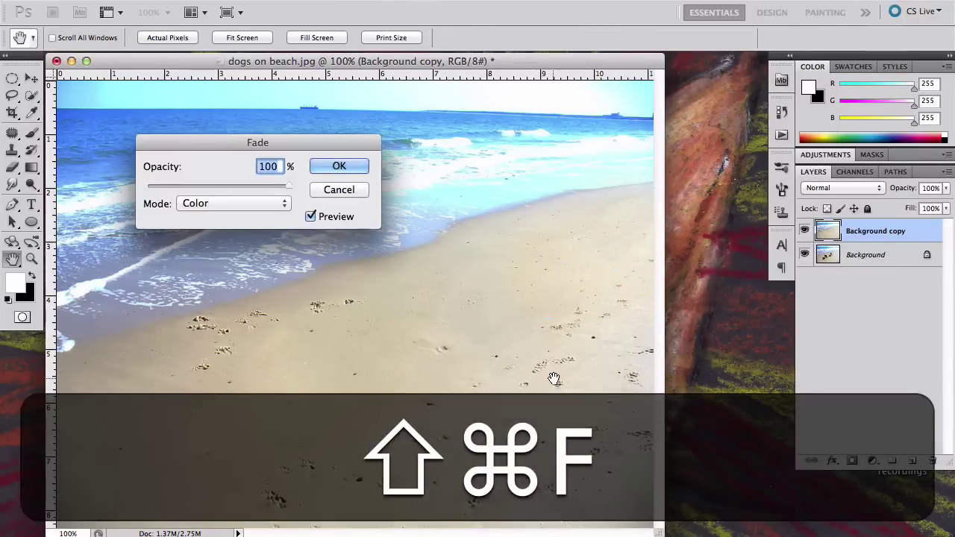
type("40")
key("Return")
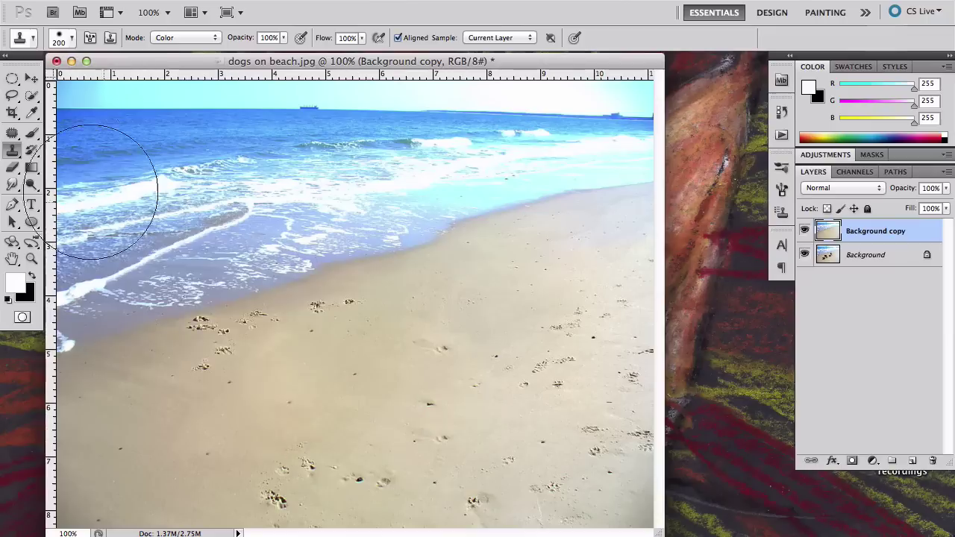
Examine the healing and lasso tool variants and the Fill contents options without a selection, and close Fill without applying it
left_click(13, 135)
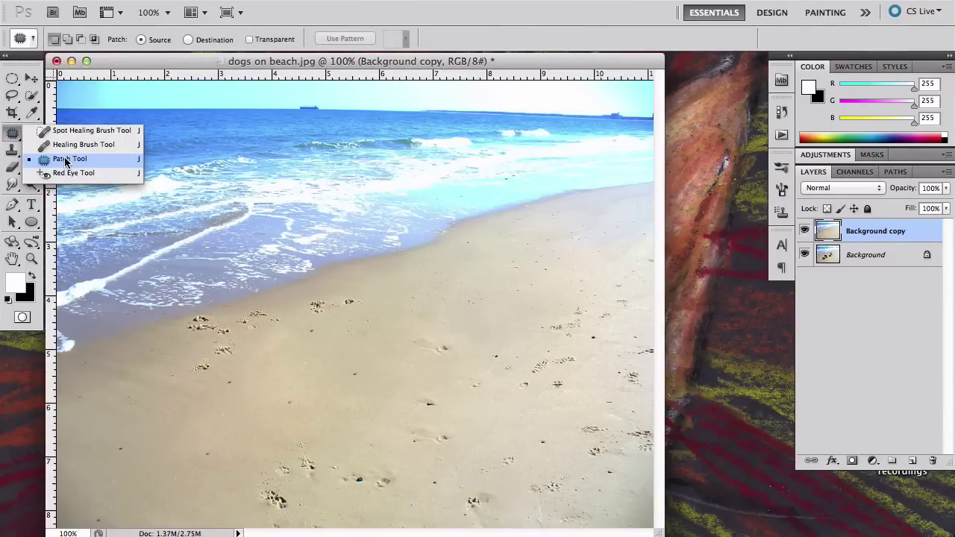
left_click(12, 97)
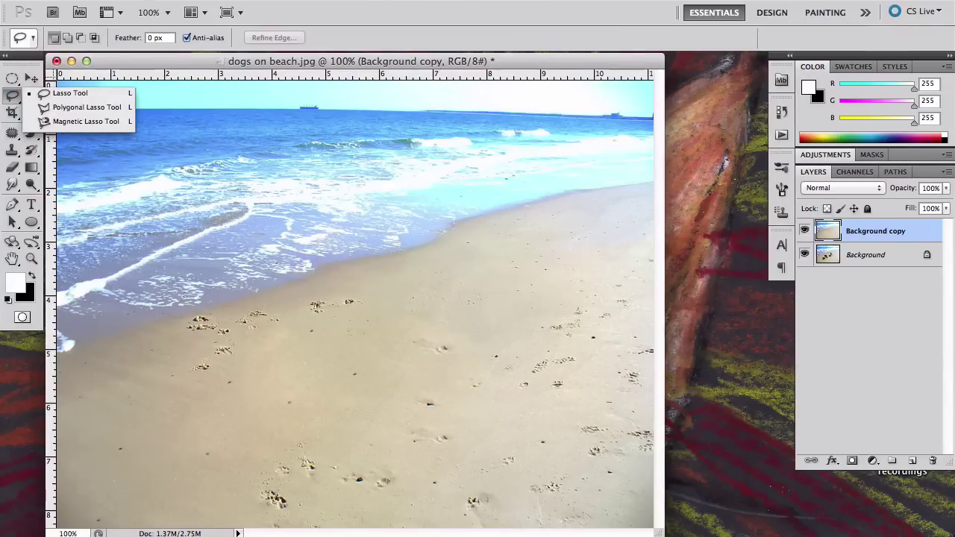
left_click(153, 0)
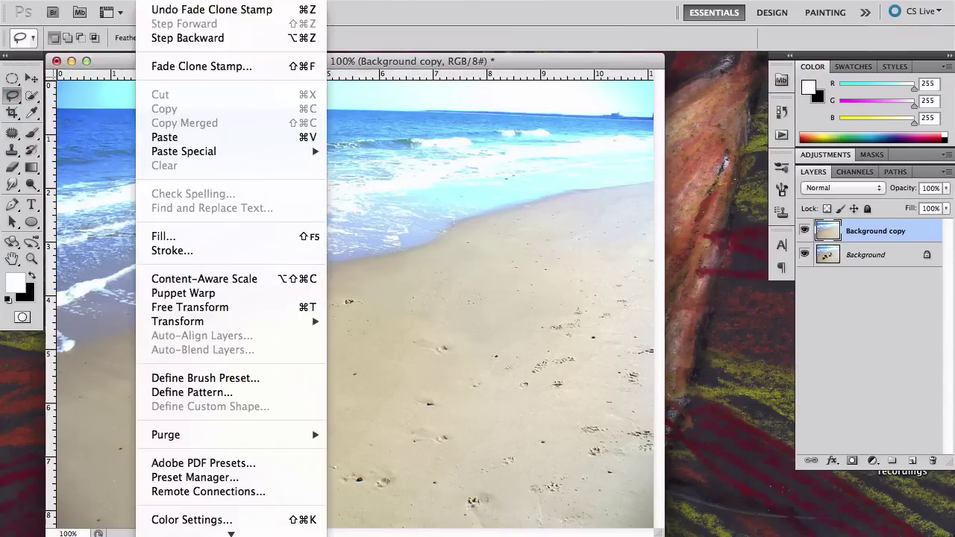
left_click(177, 237)
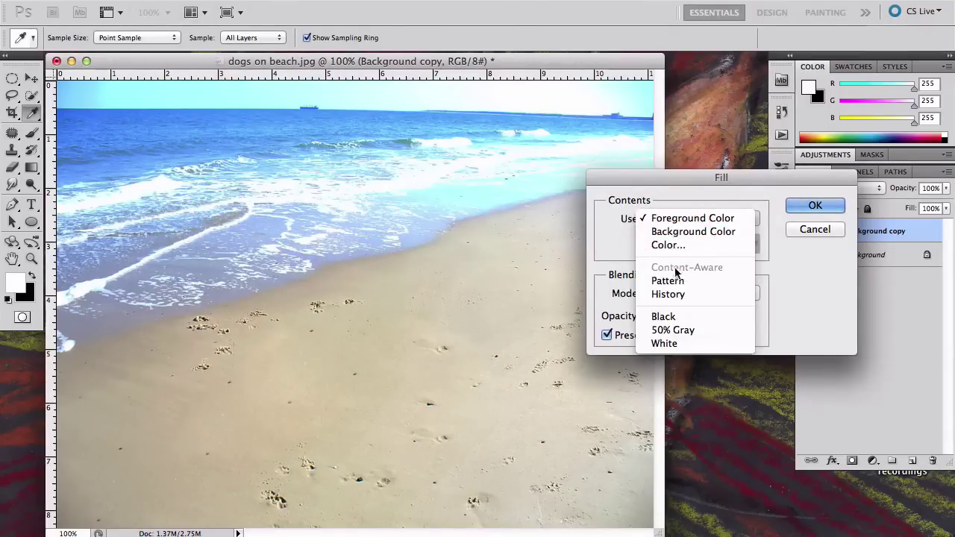
left_click(806, 230)
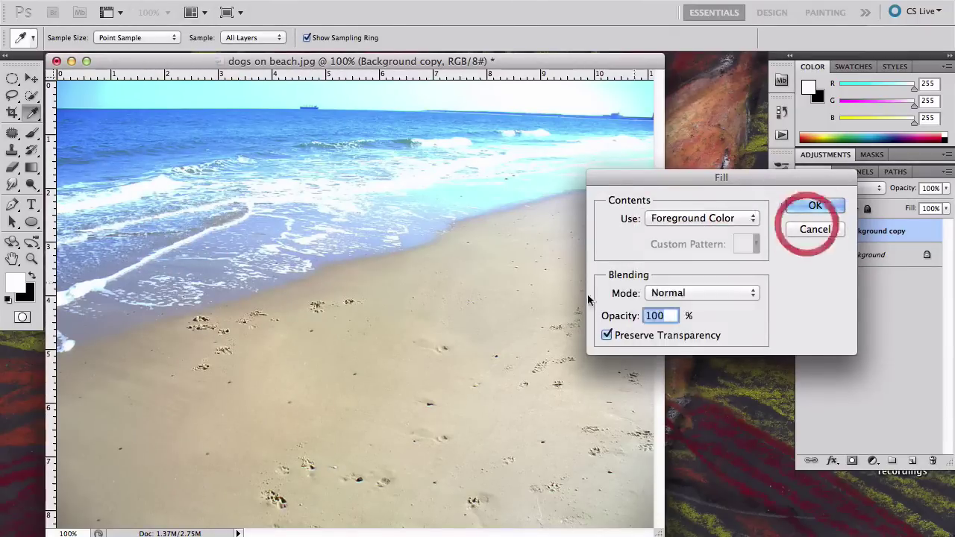
left_click(819, 231)
Lasso a patch of sand mid-beach, check the Content-Aware option in Fill, cancel it, and deselect
key("l")
left_click_drag(357, 315, 314, 355)
left_click_drag(396, 309, 391, 311)
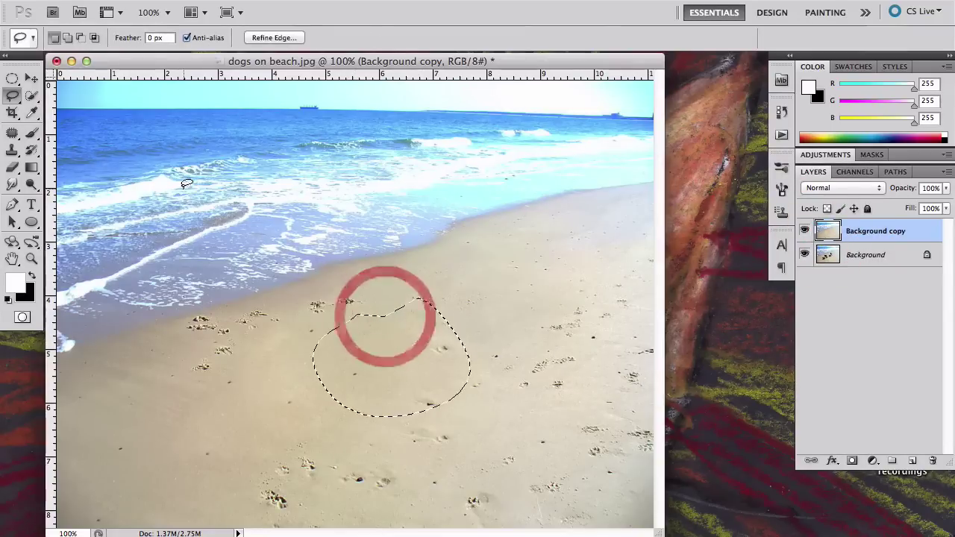
left_click(153, 3)
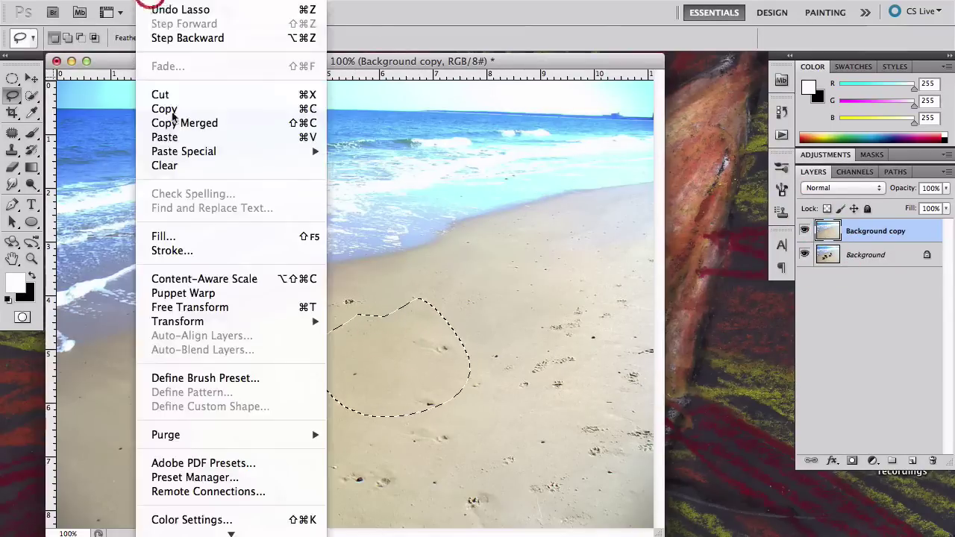
left_click(177, 236)
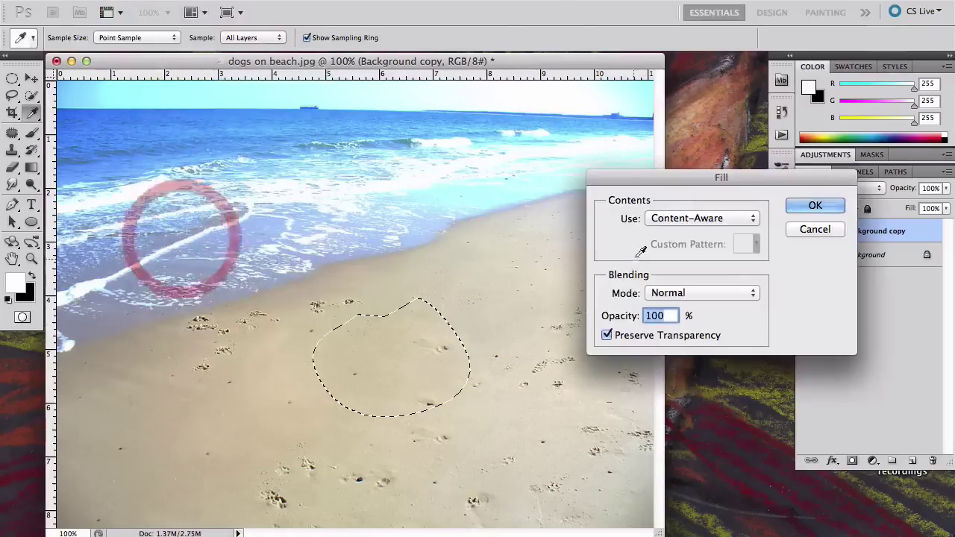
left_click(812, 229)
key("super+d")
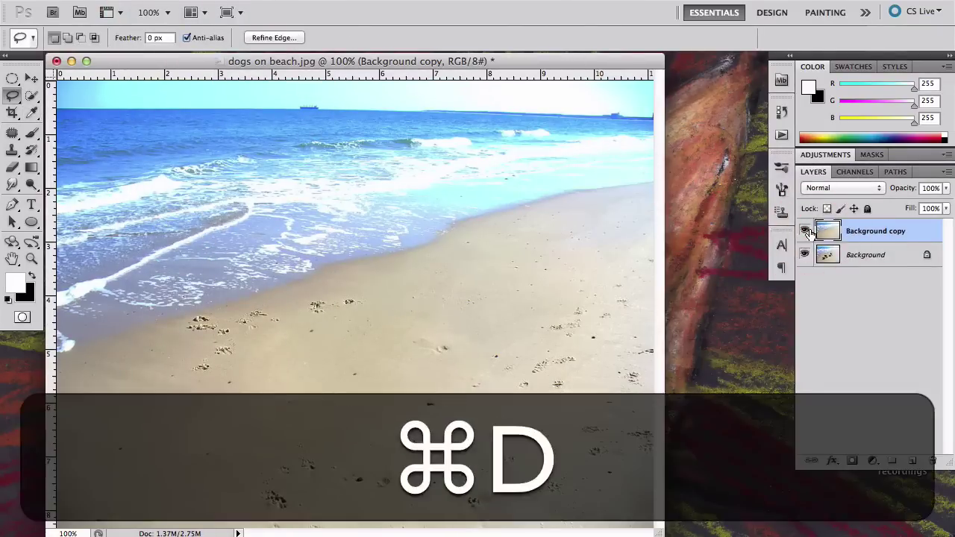
Activate the Clone Stamp and reduce its brush size to 90
left_click(11, 152)
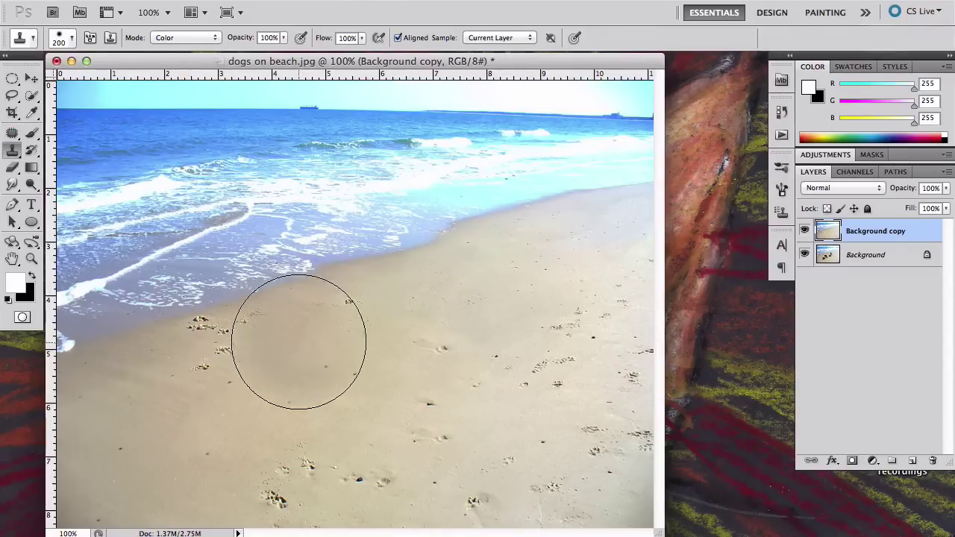
key("bracketleft")
key("bracketleft")
key("bracketleft")
key("bracketleft")
key("bracketleft")
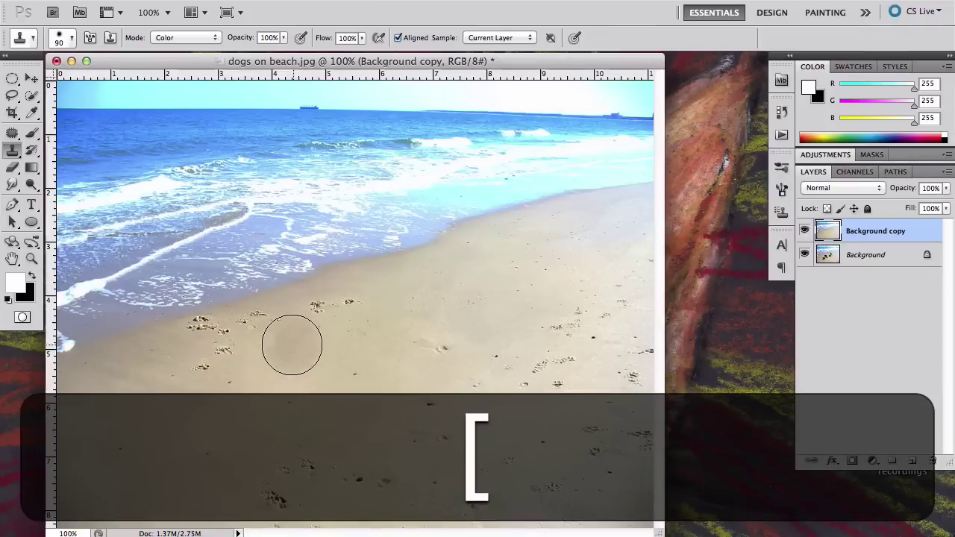
Try cloning sampled sand over the paw prints near the left shoreline in Color mode, and undo the attempt
left_click(278, 368, "alt")
left_click_drag(228, 356, 214, 364)
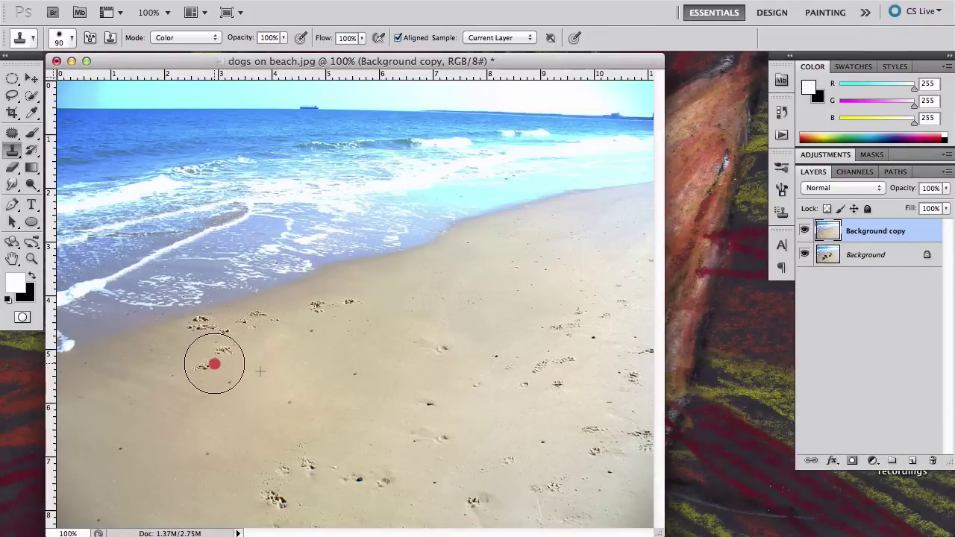
left_click(214, 364)
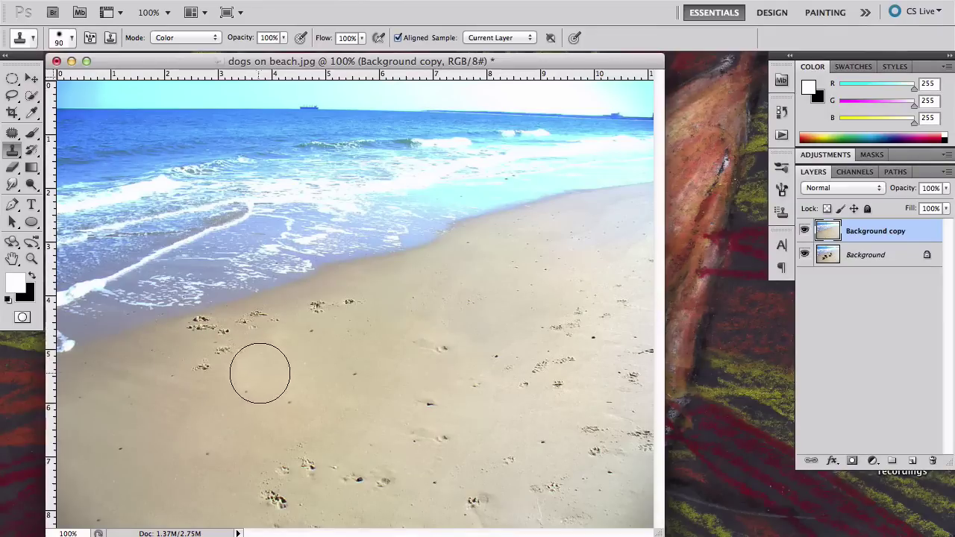
key("super+z")
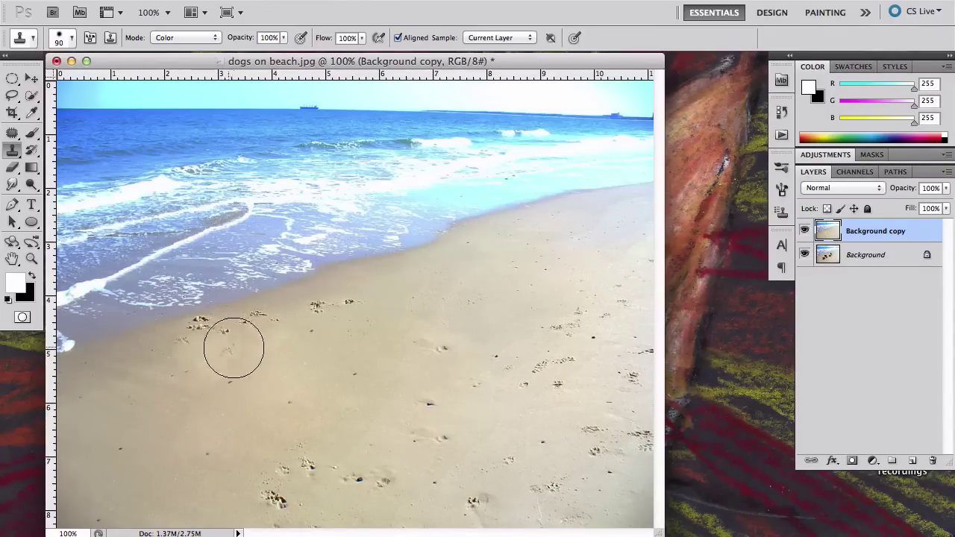
key("super+z")
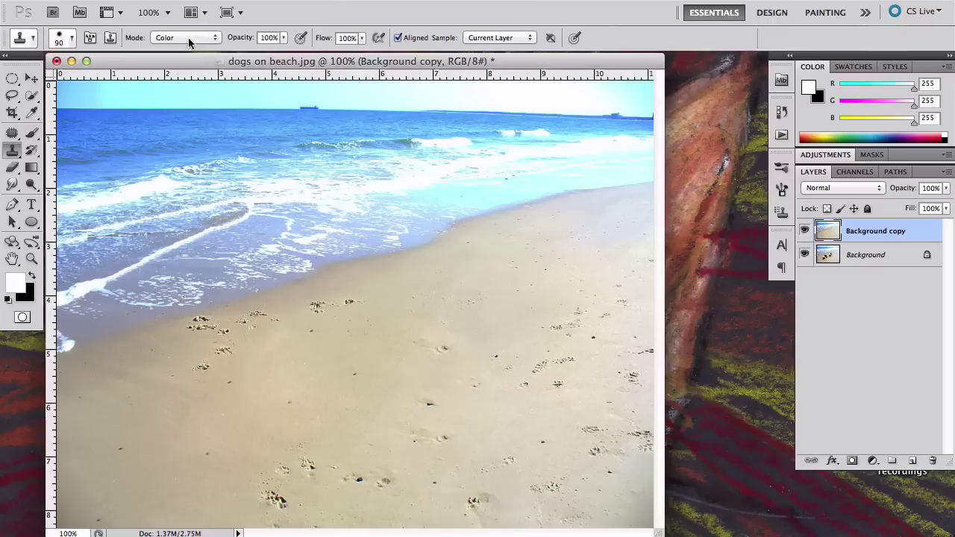
Set the Clone Stamp's blending mode to Normal and sample clean sand just below the paw prints near the left shoreline
left_click(179, 37)
scroll(187, 149, "up", 5)
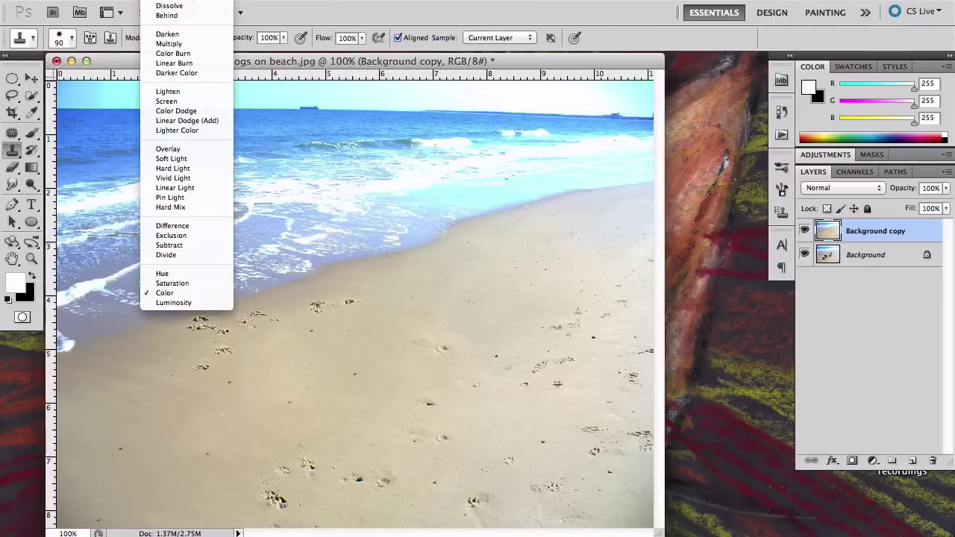
left_click(190, 3)
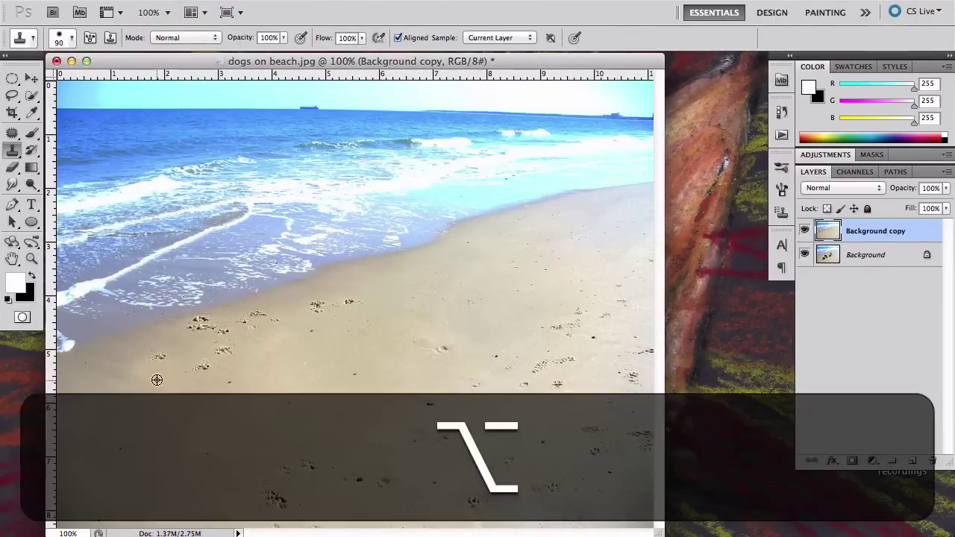
left_click(174, 386, "alt")
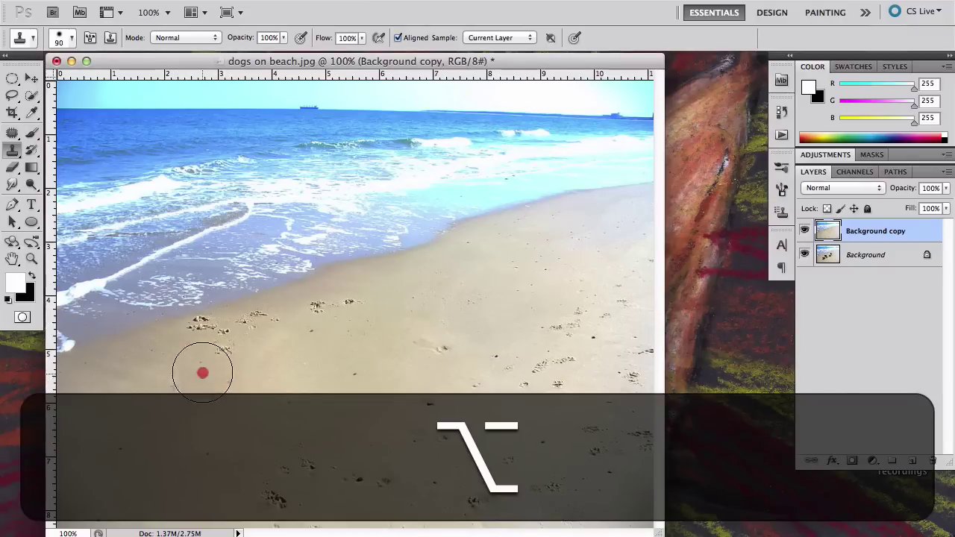